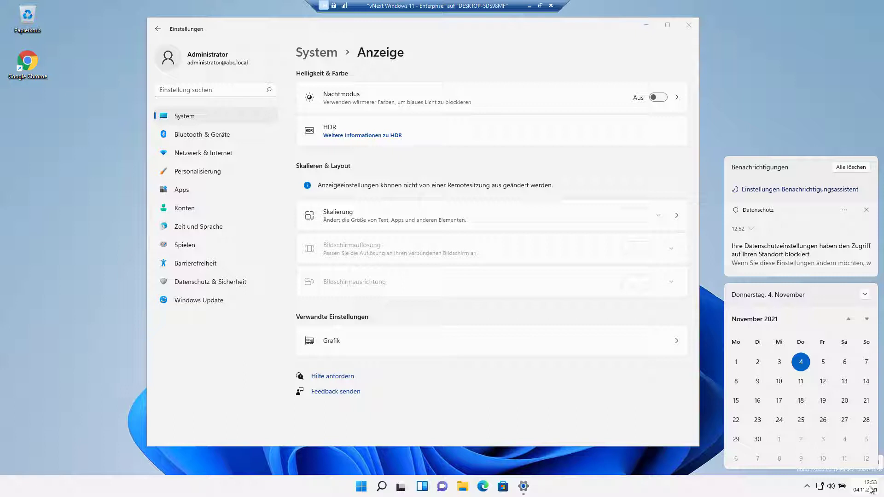
Open the list of available optional features under Apps > Optionale Features
left_click(870, 490)
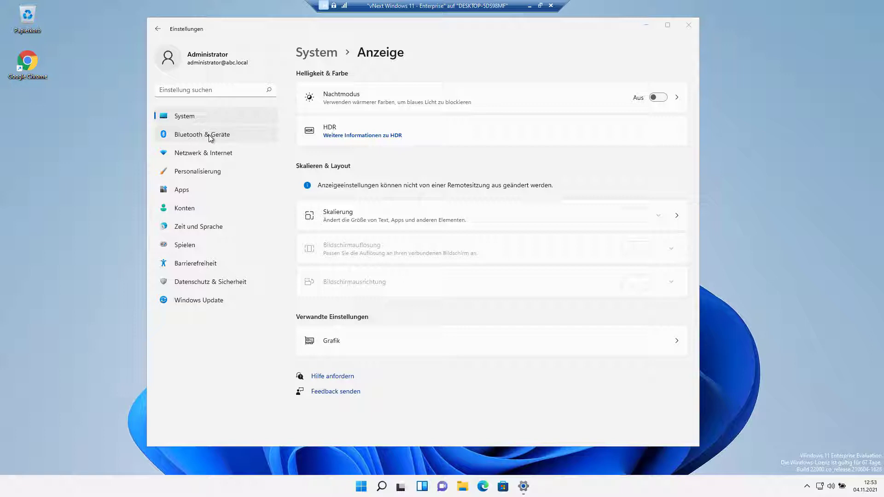
left_click(197, 188)
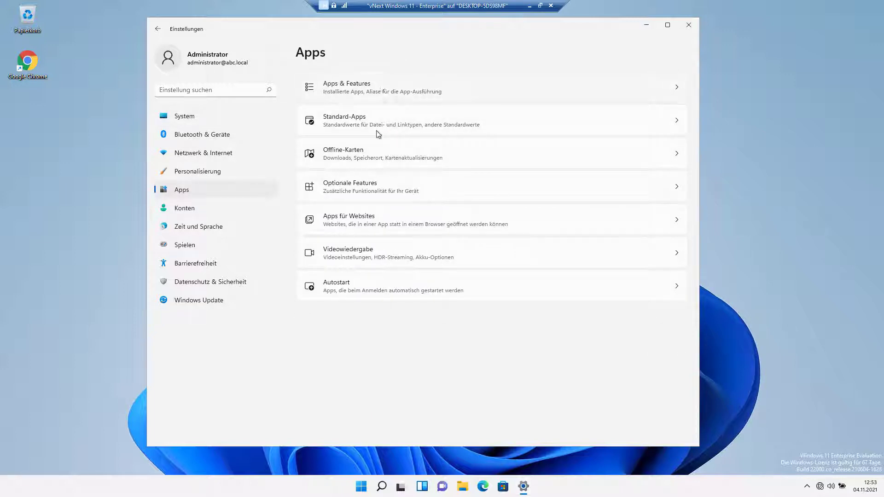
left_click(377, 184)
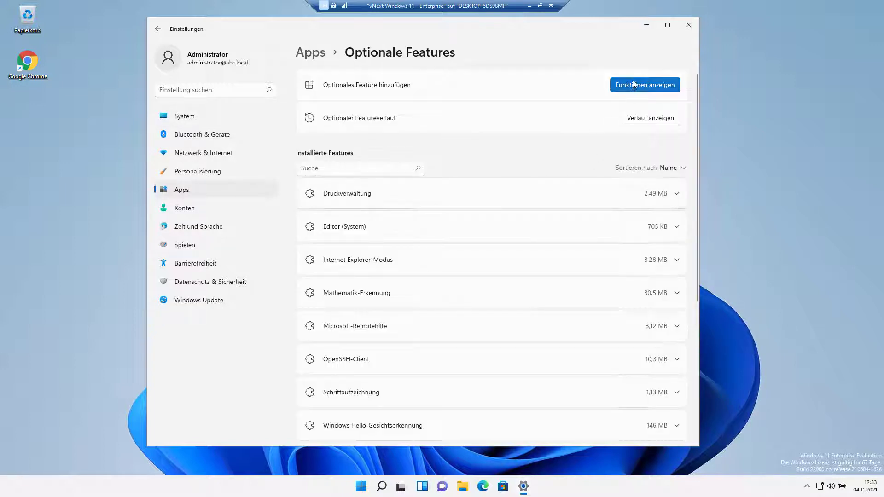
left_click(634, 86)
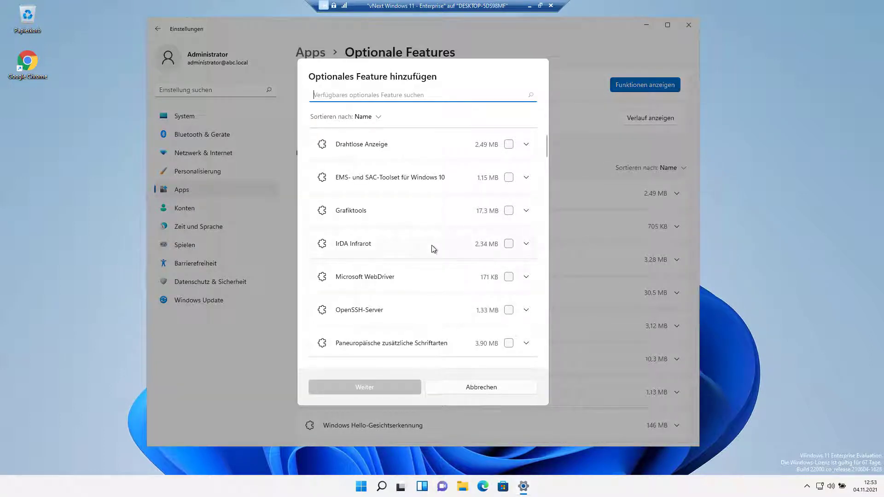
Select "RSAT Tools für Remotedesktopdienste" and "RSAT: DNS-Servertools" for installation
scroll(432, 247, "down", 3)
scroll(433, 247, "down", 3)
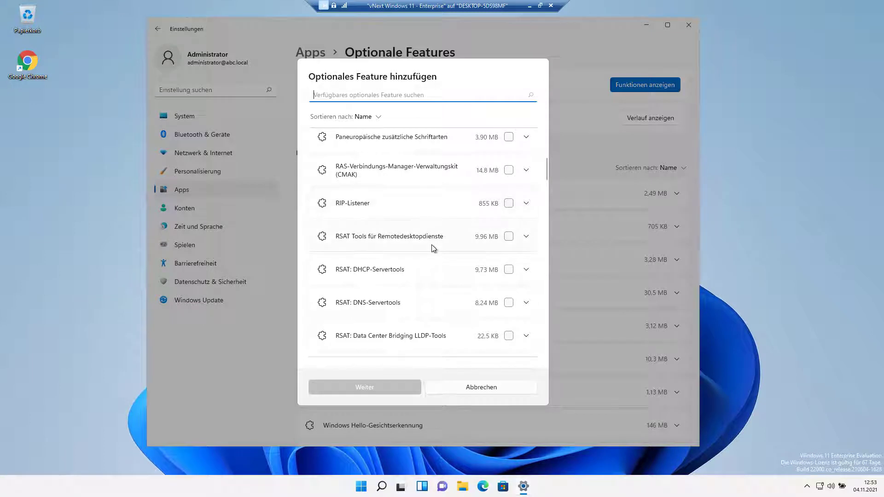
left_click(511, 238)
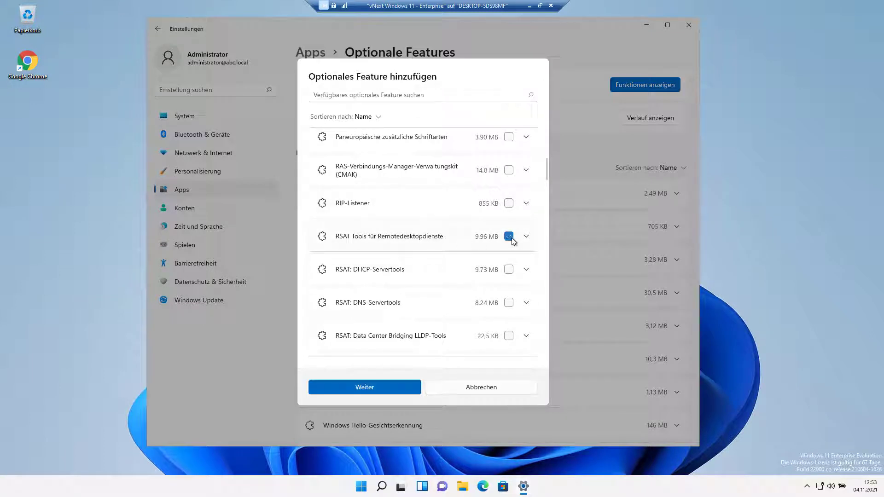
left_click(508, 303)
Add "RSAT: Netzwerkcontroller-Verwaltungstools" and "RSAT: Server-Manager" to the selected features
scroll(462, 287, "down", 5)
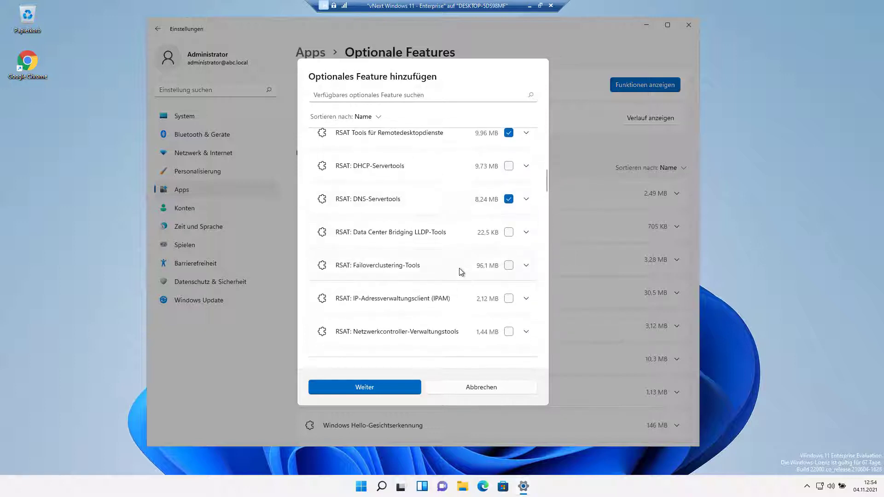
scroll(462, 271, "down", 2)
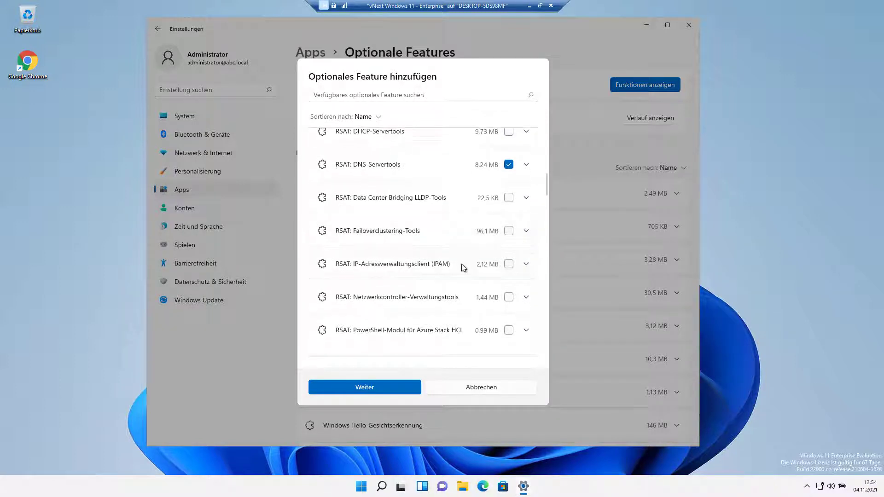
scroll(463, 268, "down", 1)
left_click(509, 262)
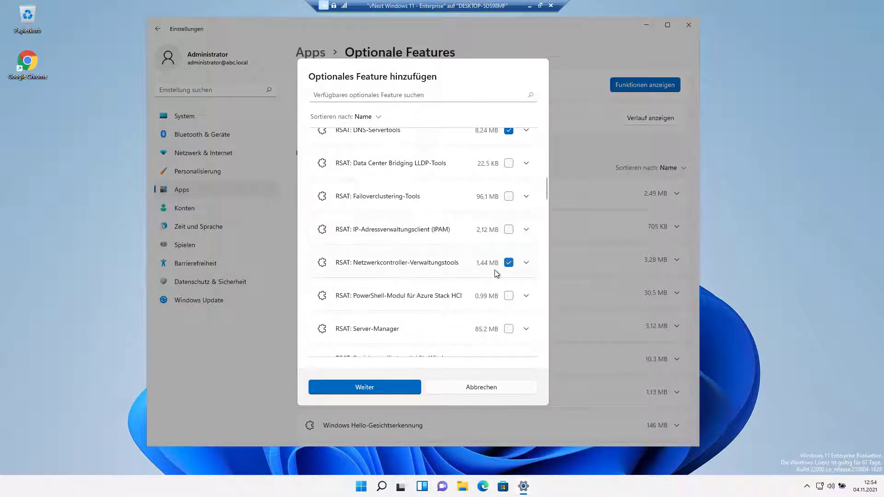
scroll(452, 269, "down", 3)
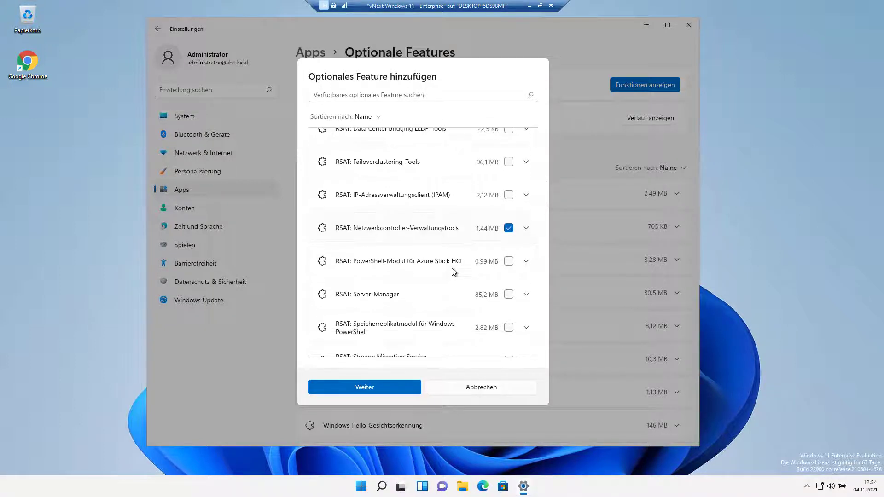
left_click(508, 259)
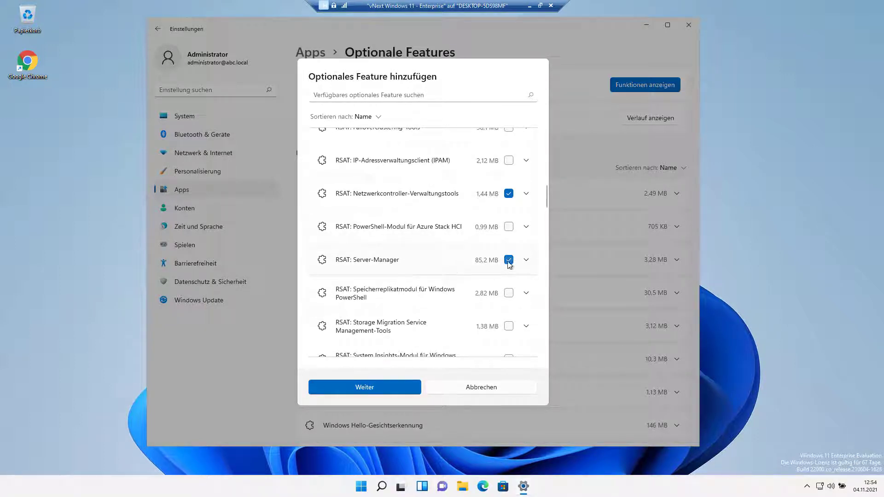
Select the RSAT System Insights-Modul für Windows PowerShell and the tools for Active Directory Domain Services and Lightweight Directory Services
scroll(460, 266, "down", 1)
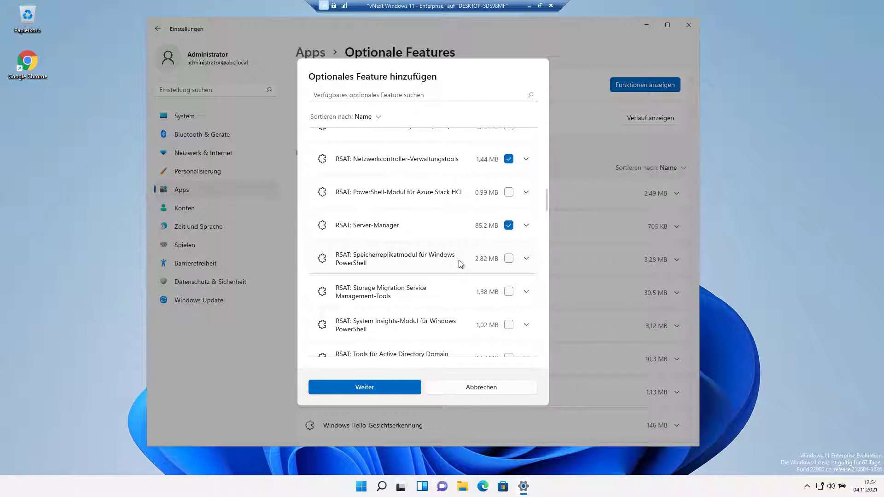
scroll(460, 264, "down", 1)
scroll(460, 264, "down", 1)
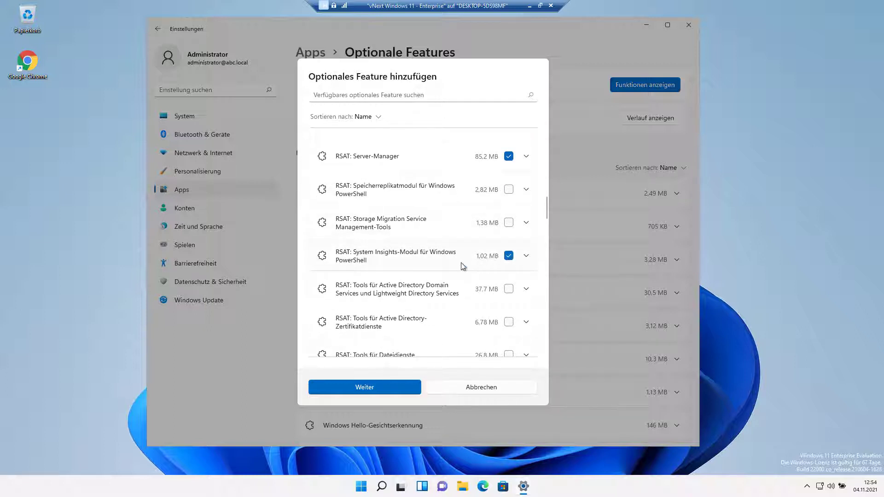
scroll(462, 263, "down", 1)
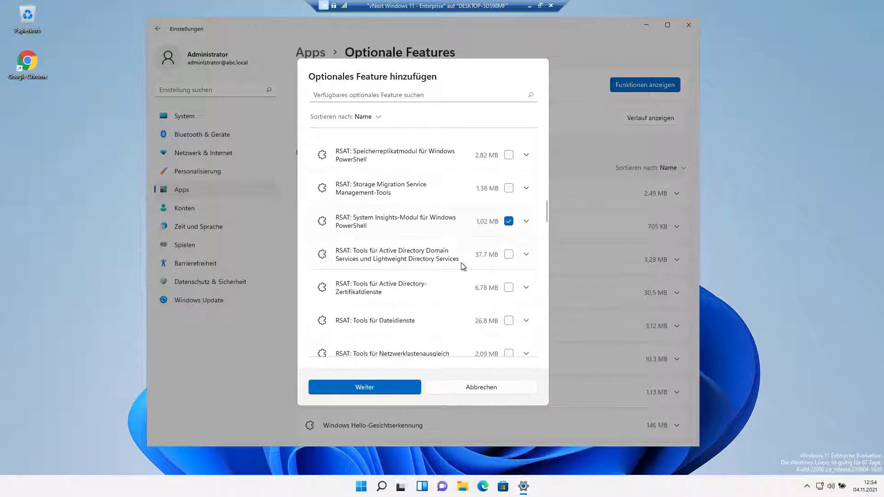
left_click(508, 254)
Select "RSAT: Tools für Active Directory-Zertifikatdienste" and "RSAT: Tools für Dateidienste"
scroll(462, 270, "down", 1)
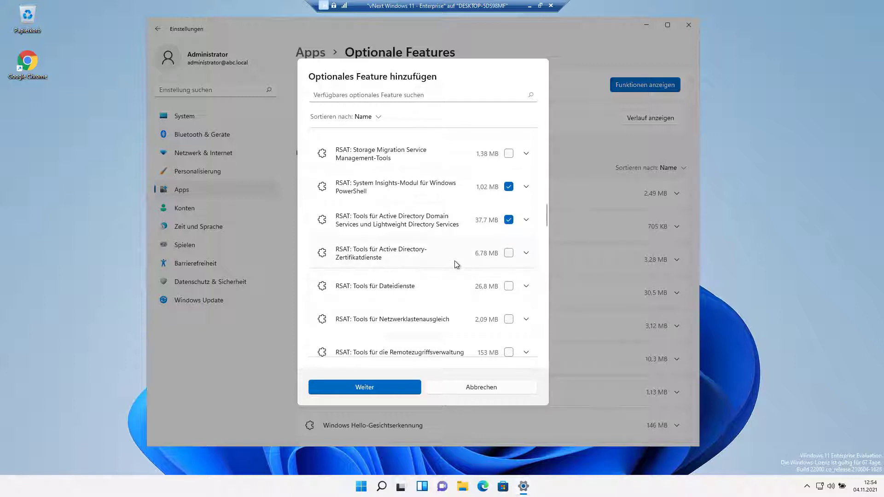
left_click(509, 254)
left_click(508, 285)
Add "RSAT: Tools zur Gruppenrichtlinienverwaltung" to the selected features
scroll(441, 290, "down", 1)
scroll(441, 289, "down", 2)
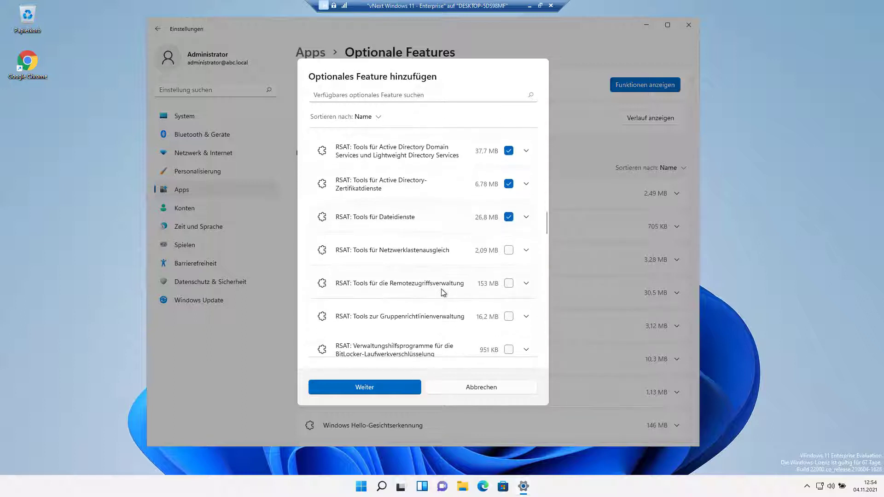
scroll(442, 288, "down", 1)
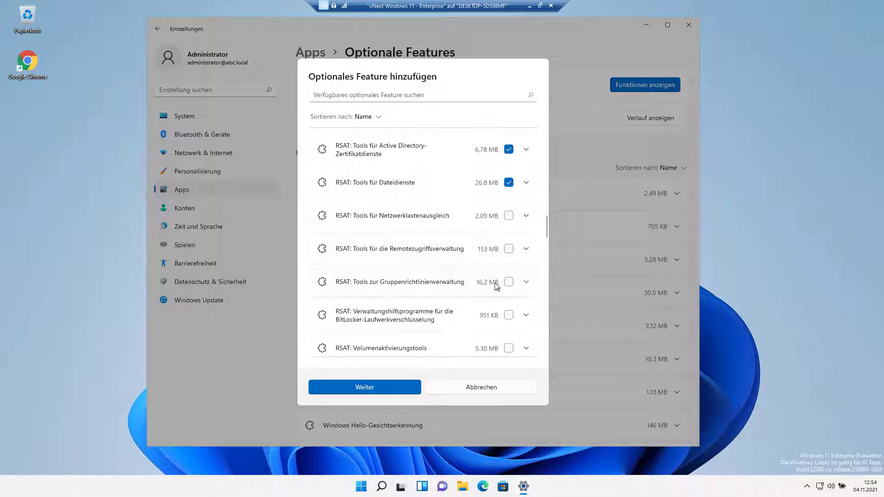
left_click(509, 282)
Look through the remaining available optional features for further tools to install
scroll(433, 294, "down", 1)
scroll(448, 296, "down", 2)
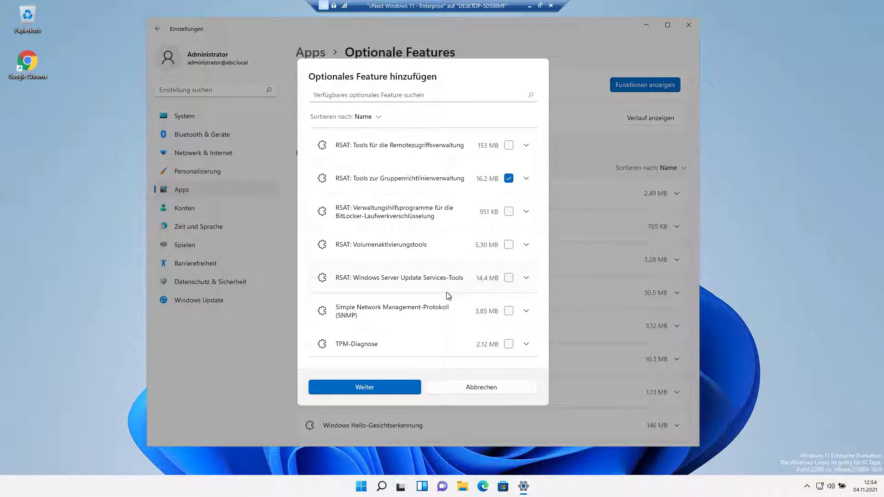
scroll(449, 296, "down", 2)
scroll(448, 295, "down", 1)
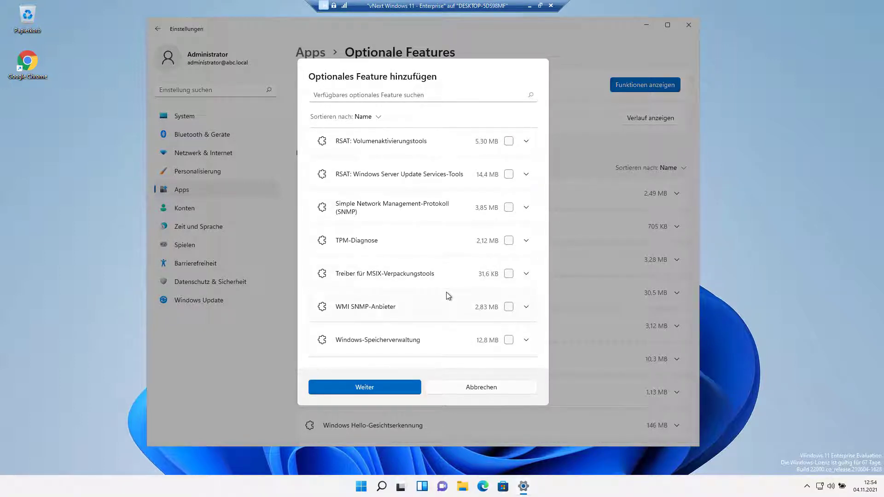
scroll(446, 293, "down", 3)
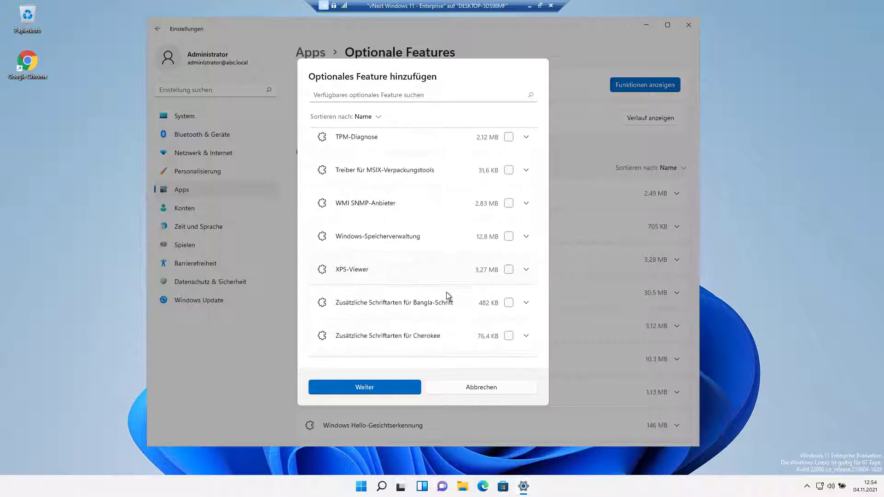
scroll(446, 293, "down", 4)
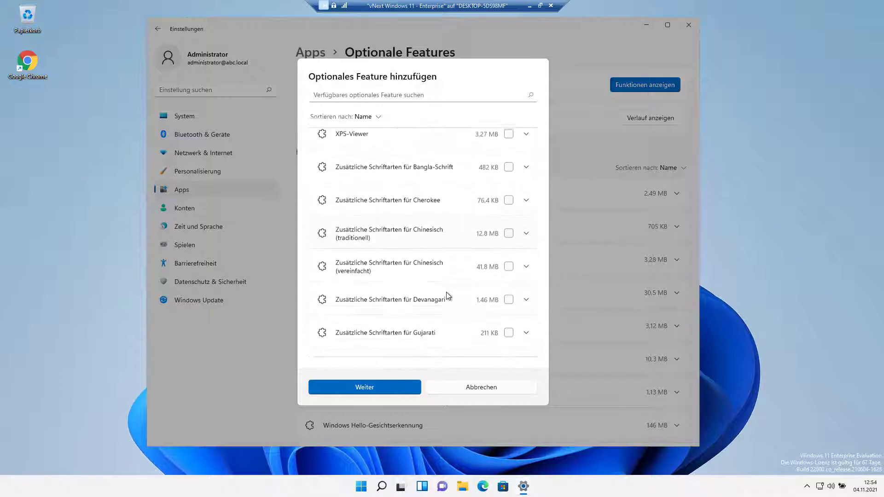
scroll(446, 292, "down", 8)
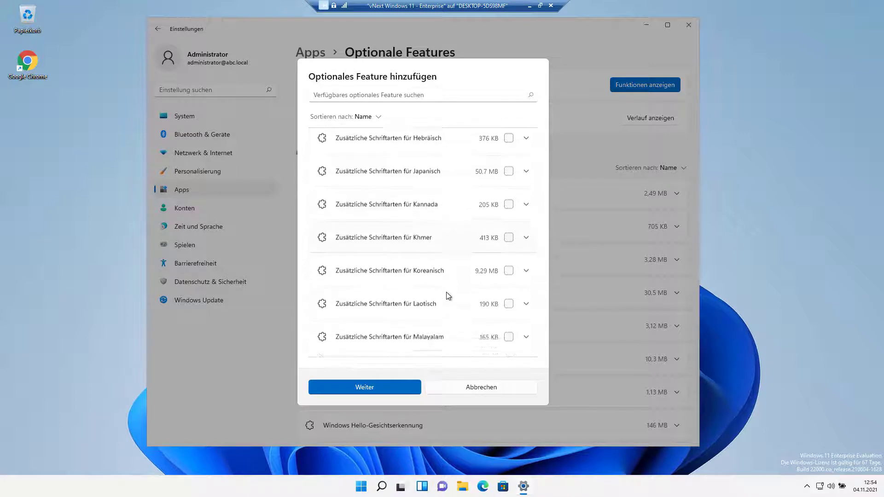
scroll(446, 292, "down", 9)
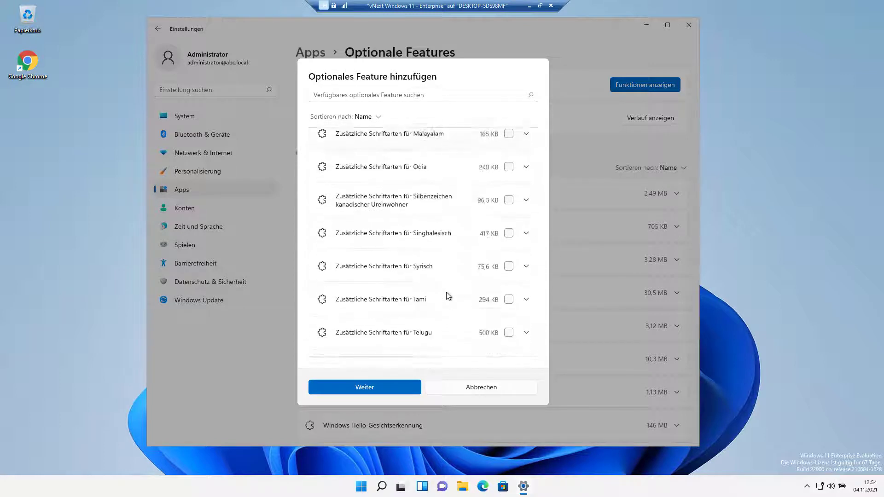
Proceed to the summary of the selected RSAT features and install them
left_click(387, 384)
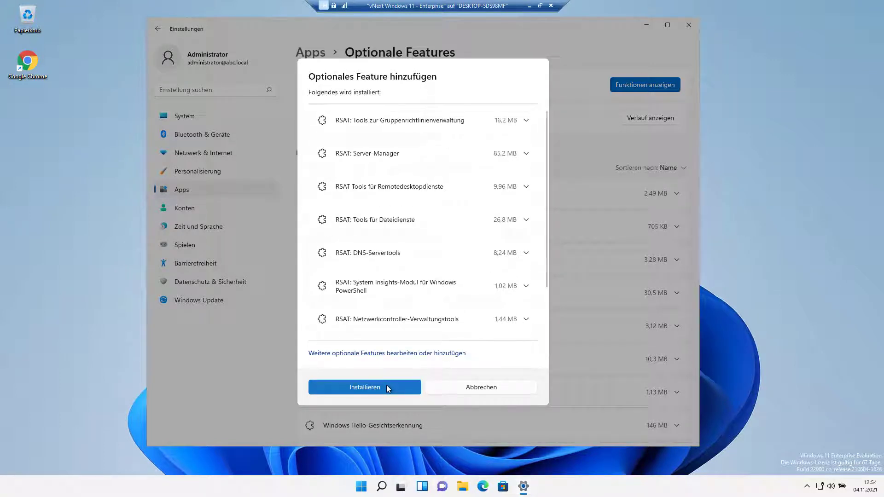
left_click(387, 385)
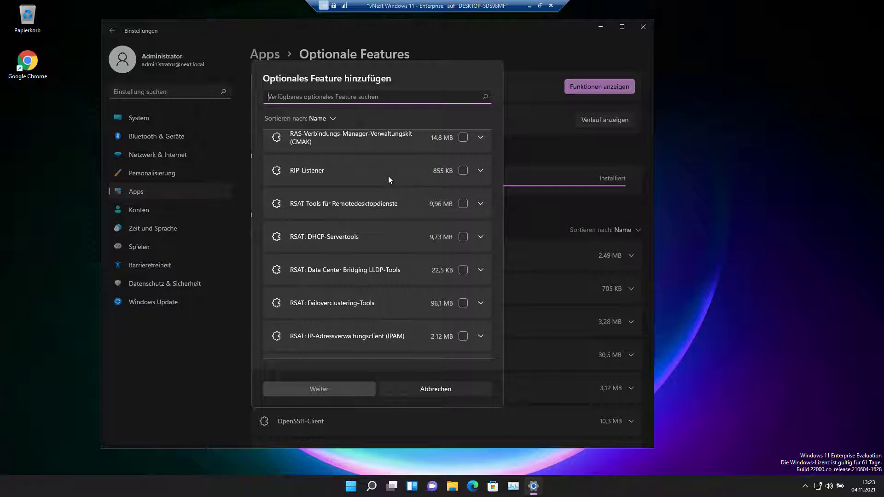
Show the description of "RSAT: DHCP-Servertools" in the feature list
left_click(385, 239)
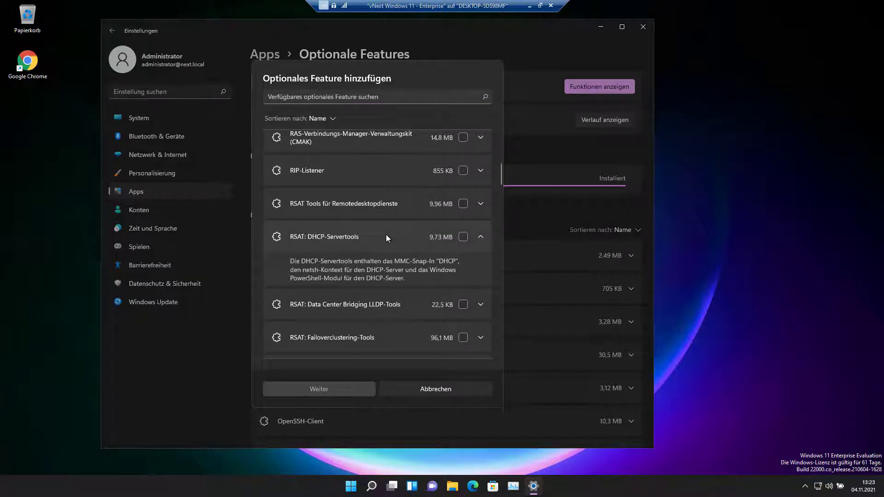
scroll(382, 203, "up", 3)
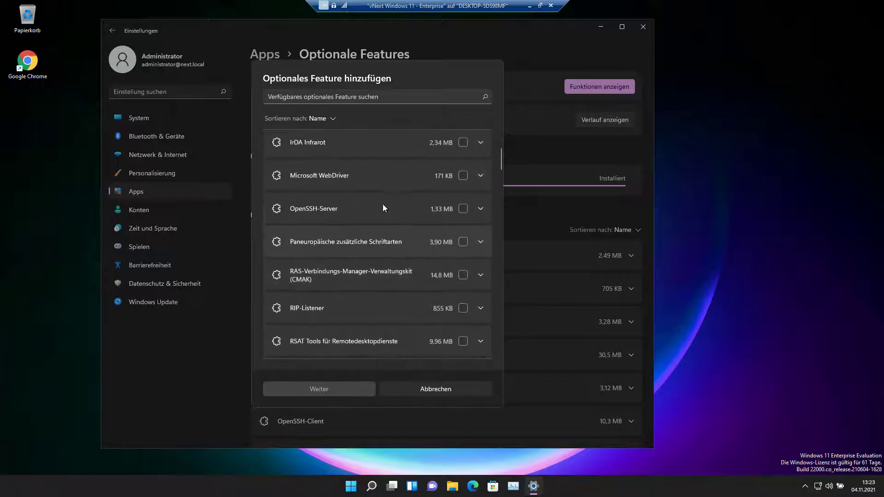
scroll(383, 203, "down", 3)
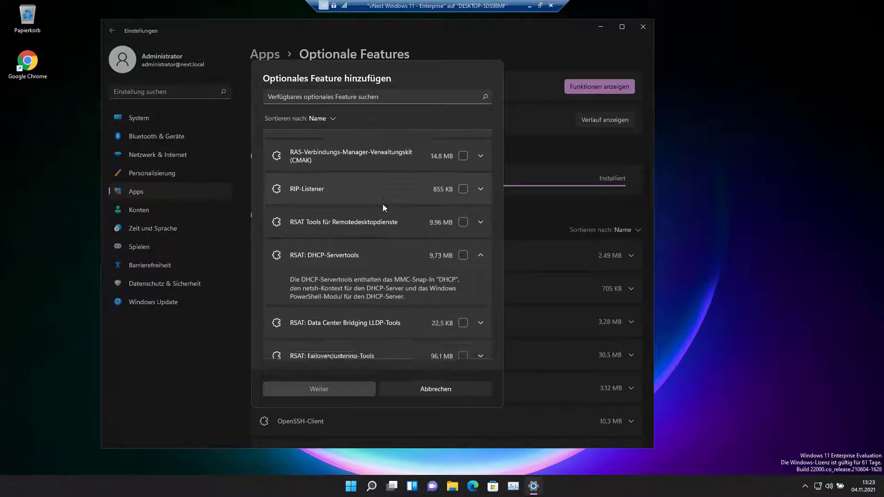
Select "RSAT: Server-Manager" in the list of available optional features
scroll(382, 203, "down", 3)
scroll(383, 204, "down", 2)
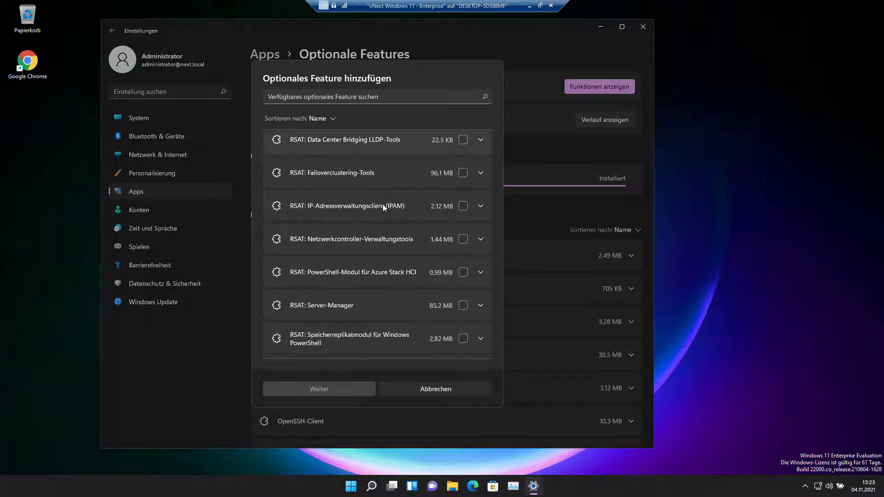
scroll(382, 204, "down", 2)
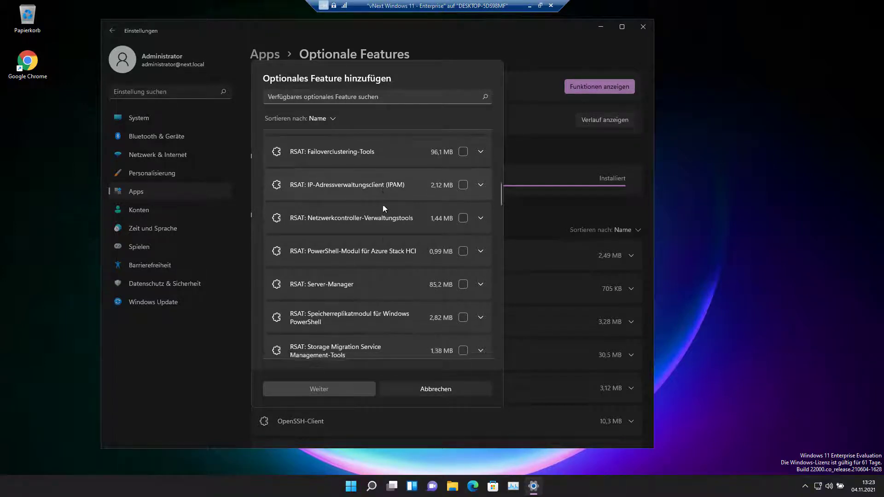
left_click(462, 236)
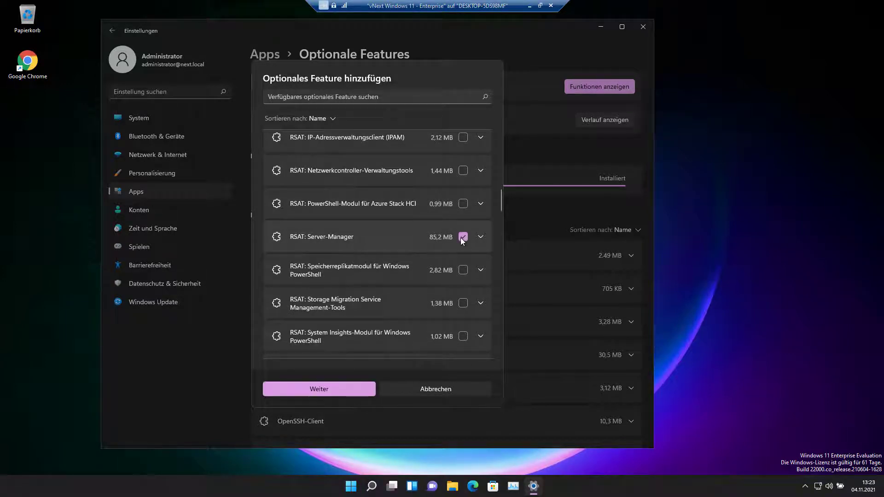
Select "RSAT: System Insights-Modul für Windows PowerShell" and "RSAT: Tools für Active Directory-Zertifikatdienste"
scroll(408, 278, "down", 3)
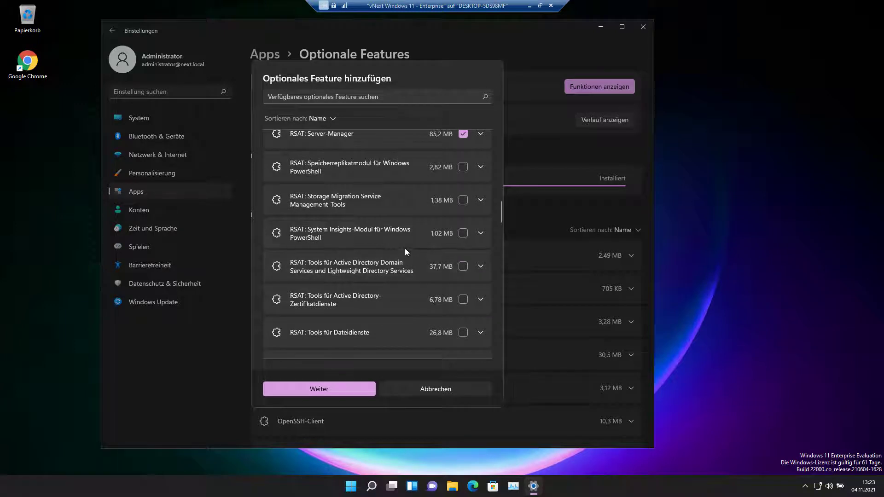
left_click(462, 235)
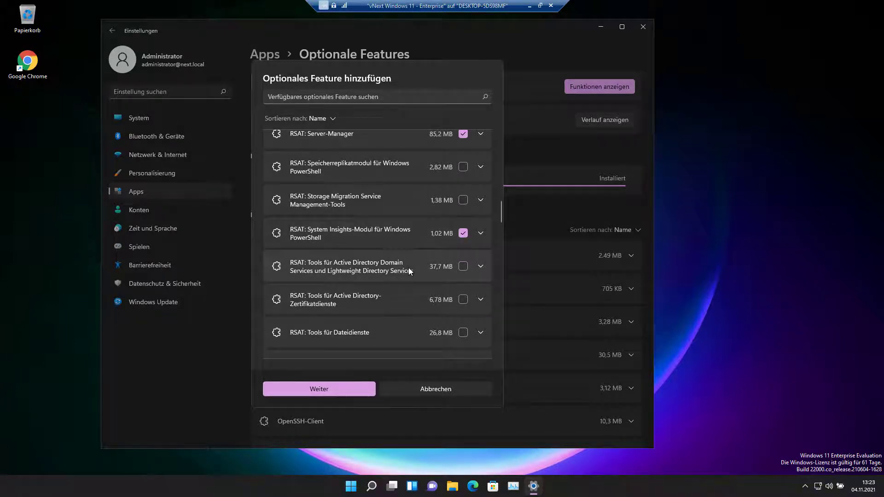
left_click(462, 301)
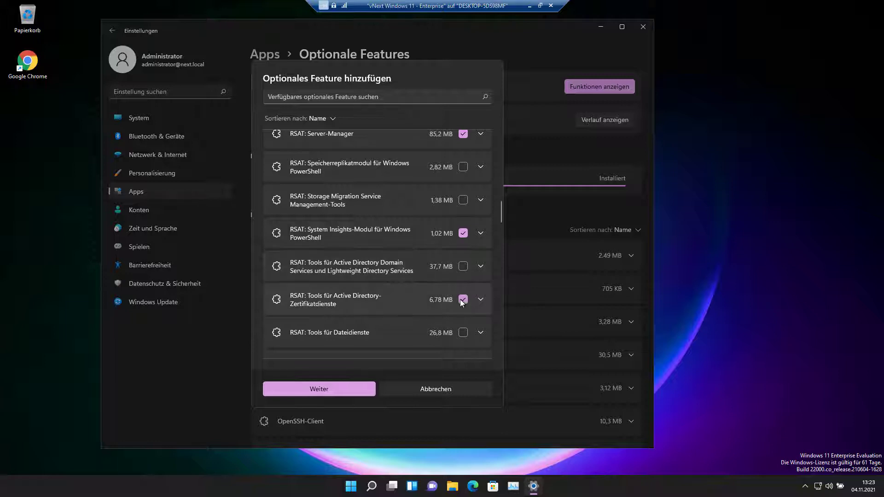
scroll(380, 295, "down", 1)
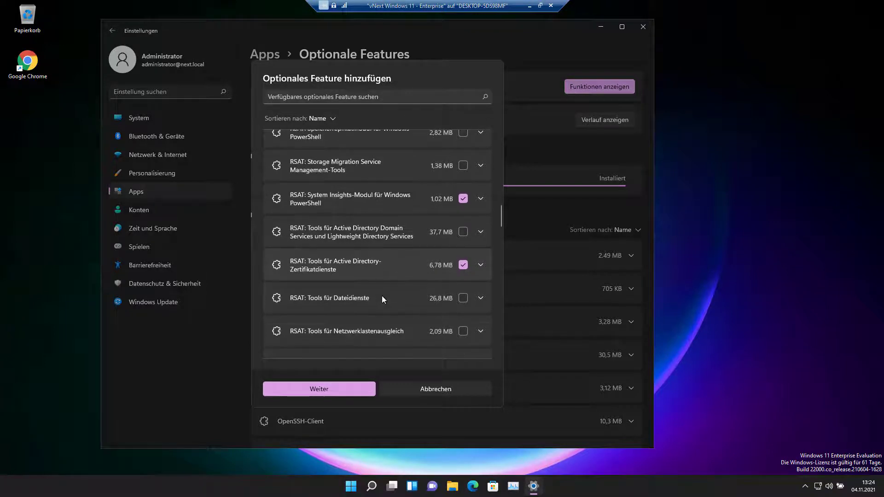
Select "RSAT: Tools für Dateidienste" in the list of available optional features
left_click(462, 297)
Examine the remaining RSAT and other optional features available below "RSAT: Tools für Dateidienste"
scroll(424, 300, "down", 3)
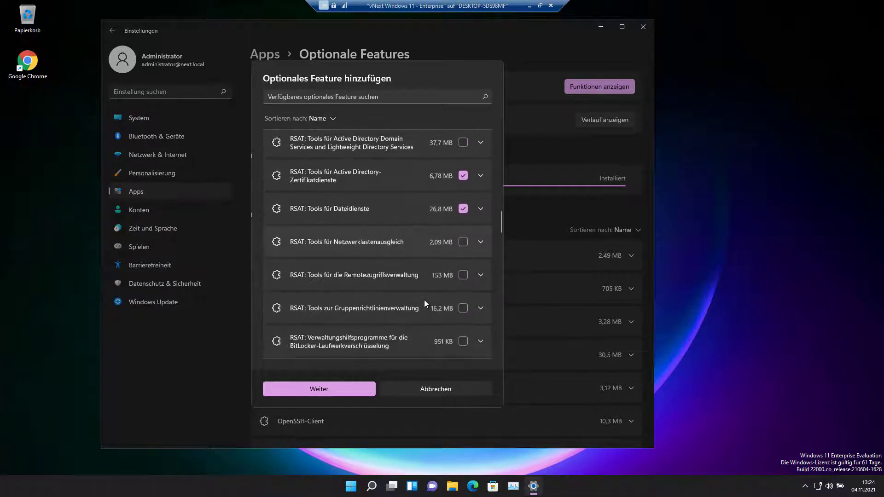
scroll(416, 300, "down", 2)
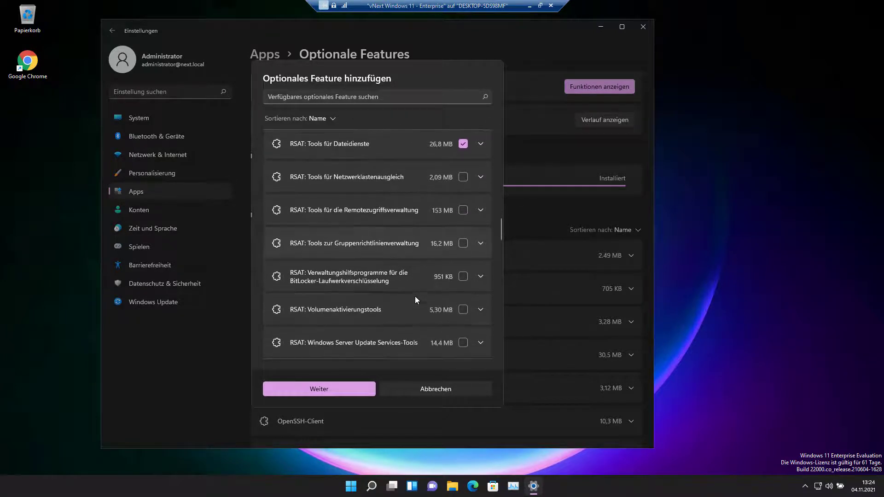
scroll(415, 297, "down", 2)
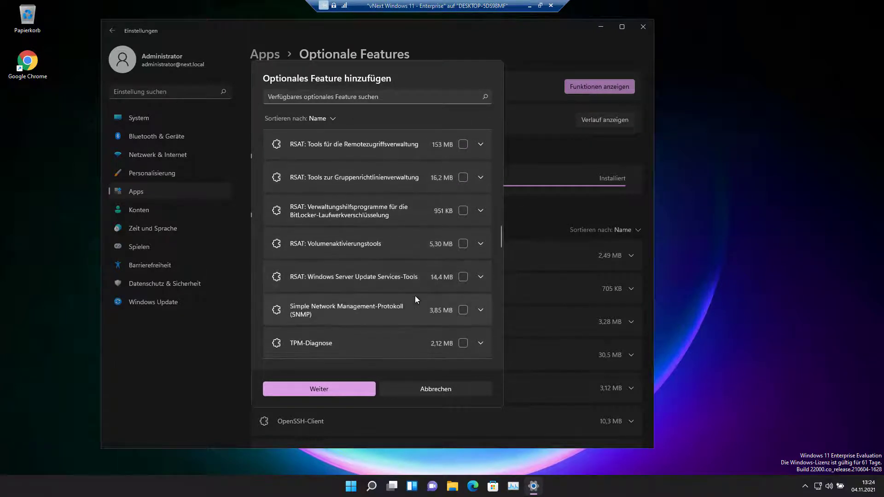
scroll(416, 300, "down", 3)
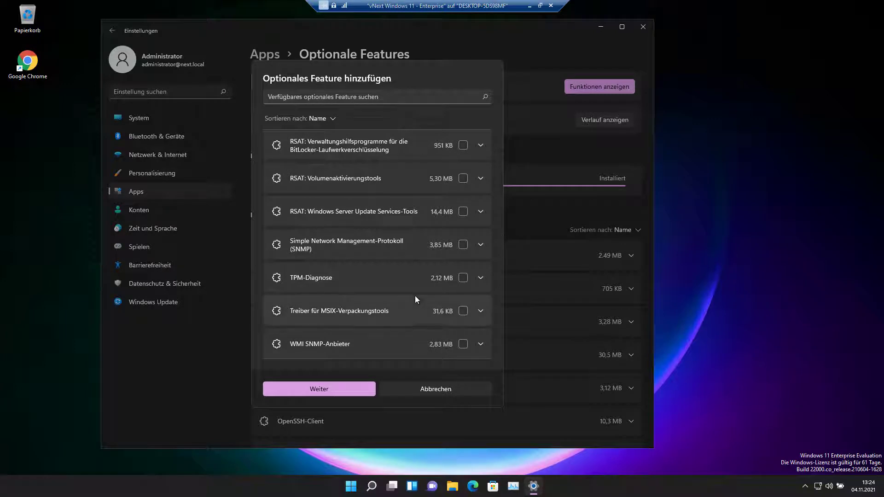
scroll(415, 295, "down", 1)
scroll(415, 295, "down", 2)
left_click(416, 295)
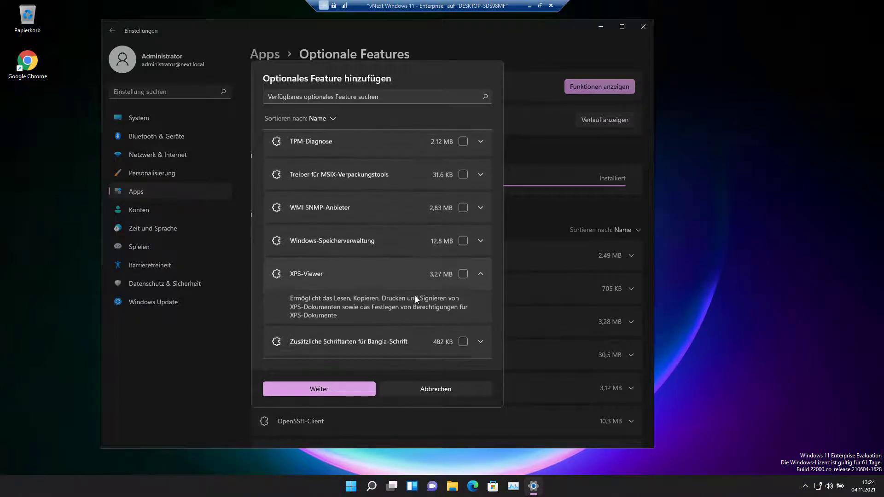
scroll(416, 296, "down", 2)
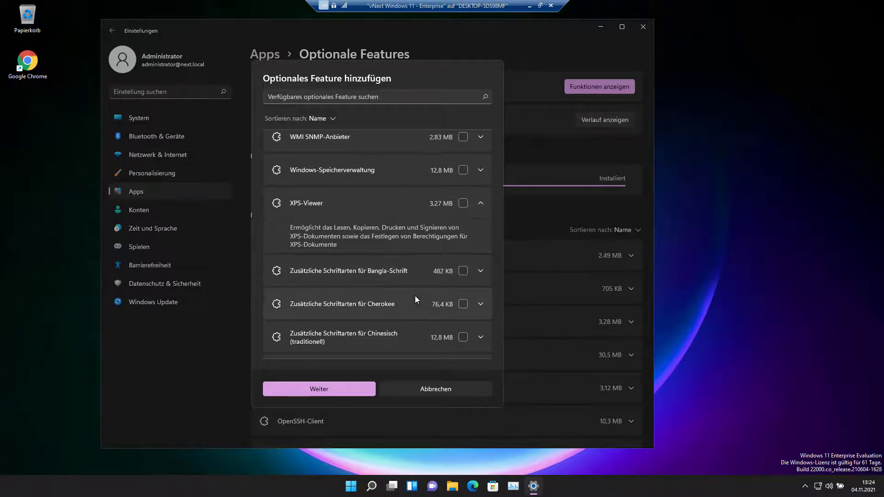
Select "RSAT: Tools zur Gruppenrichtlinienverwaltung" in the list of available optional features
scroll(415, 296, "up", 4)
scroll(405, 318, "up", 4)
scroll(402, 311, "up", 1)
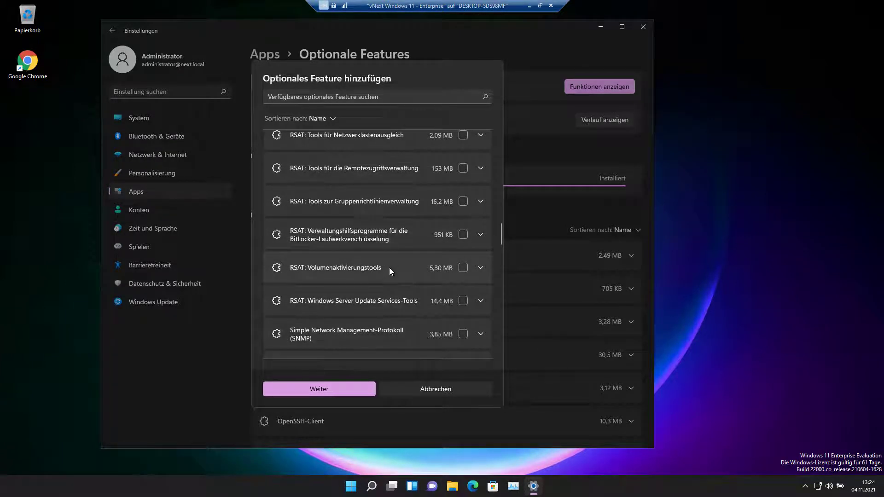
scroll(399, 272, "up", 1)
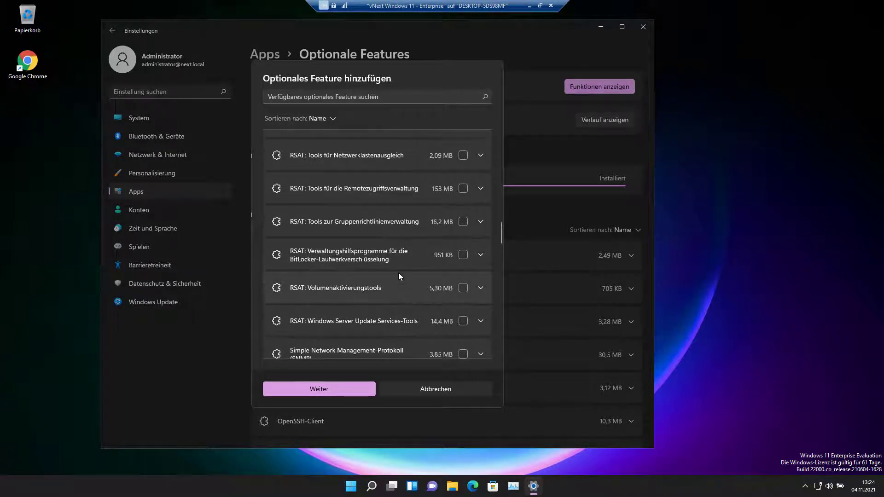
scroll(398, 272, "up", 1)
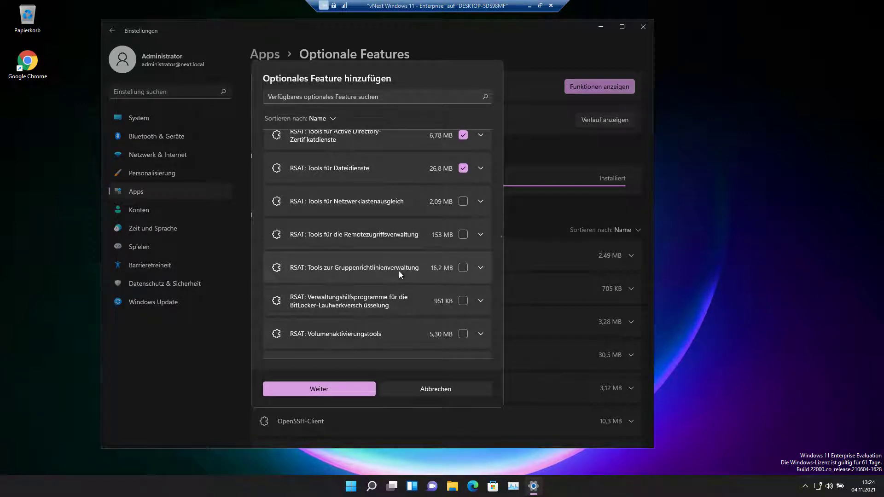
scroll(404, 244, "up", 1)
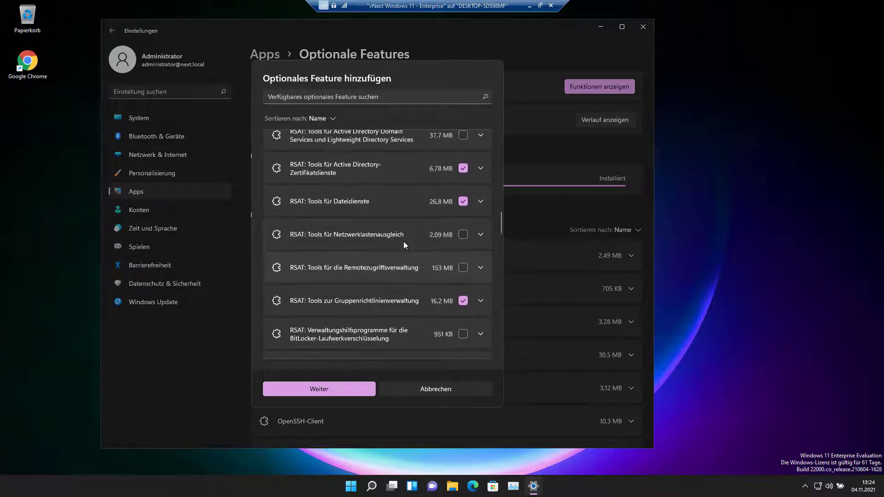
Select "RSAT: Tools für Active Directory Domain Services und Lightweight Directory Services"
scroll(404, 245, "up", 1)
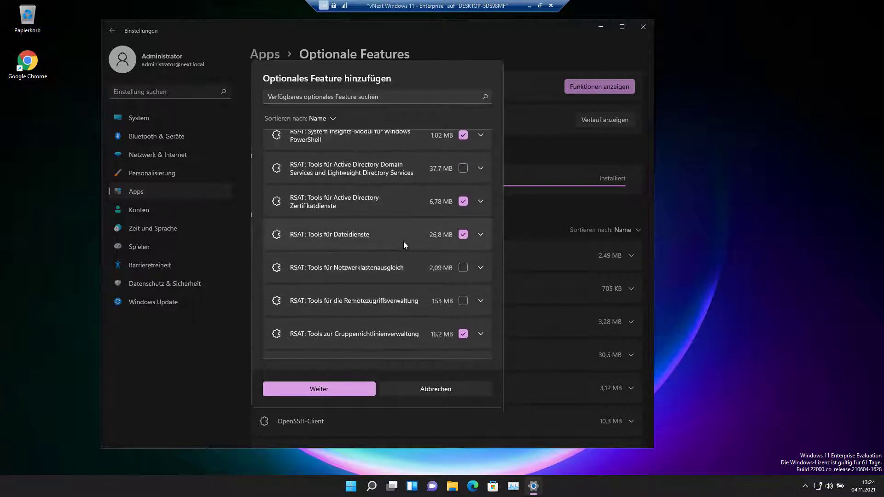
scroll(403, 241, "up", 2)
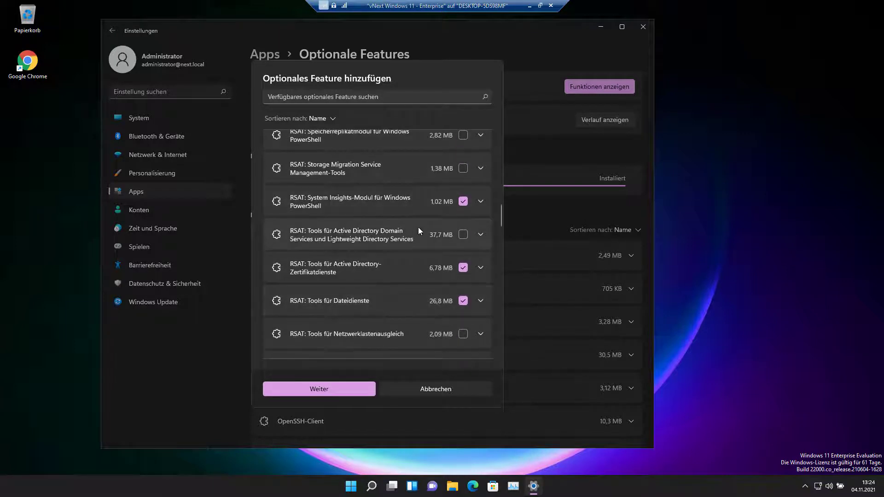
left_click(463, 235)
Review the selected RSAT features in the list, proceed to the summary and install them
scroll(390, 238, "up", 1)
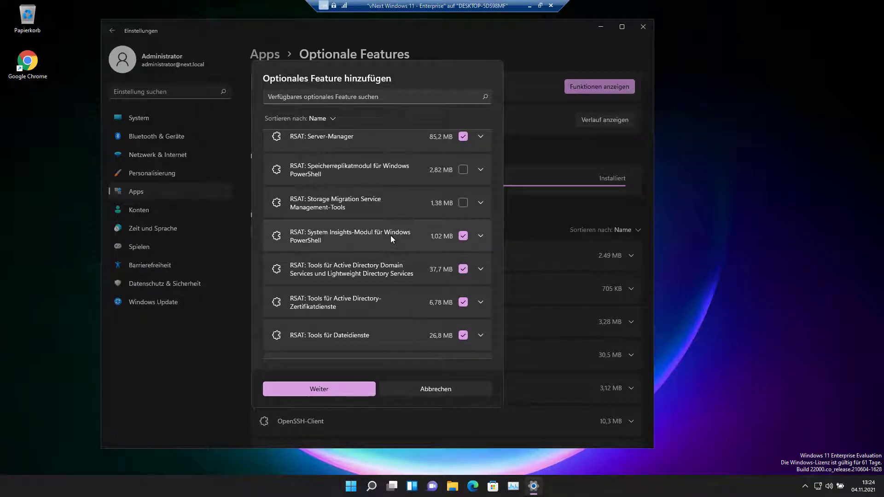
scroll(391, 239, "up", 1)
scroll(390, 239, "up", 1)
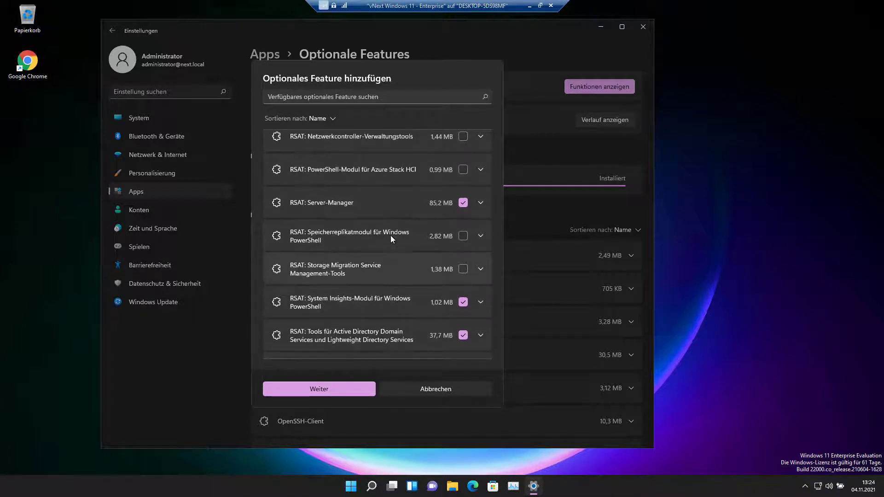
scroll(390, 236, "up", 4)
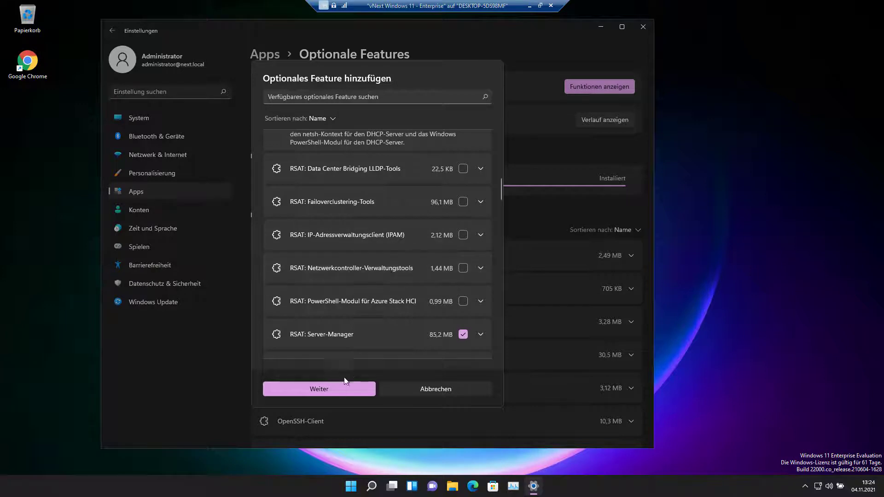
left_click(339, 388)
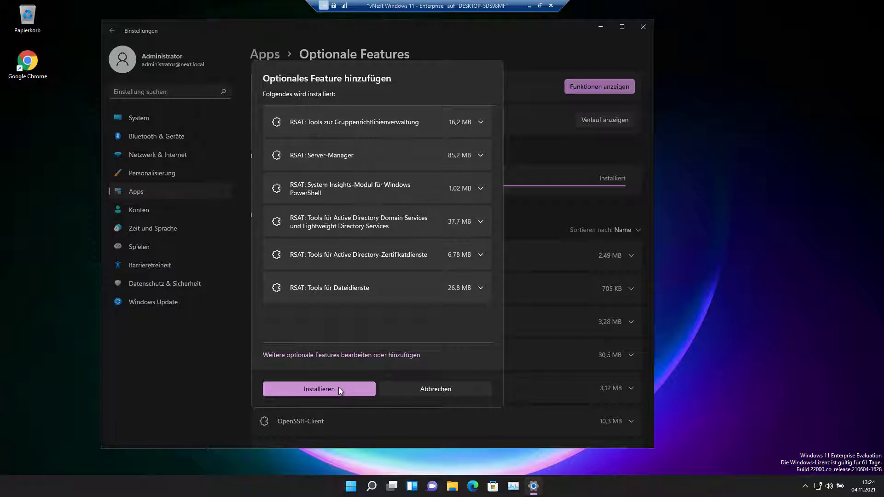
left_click(338, 387)
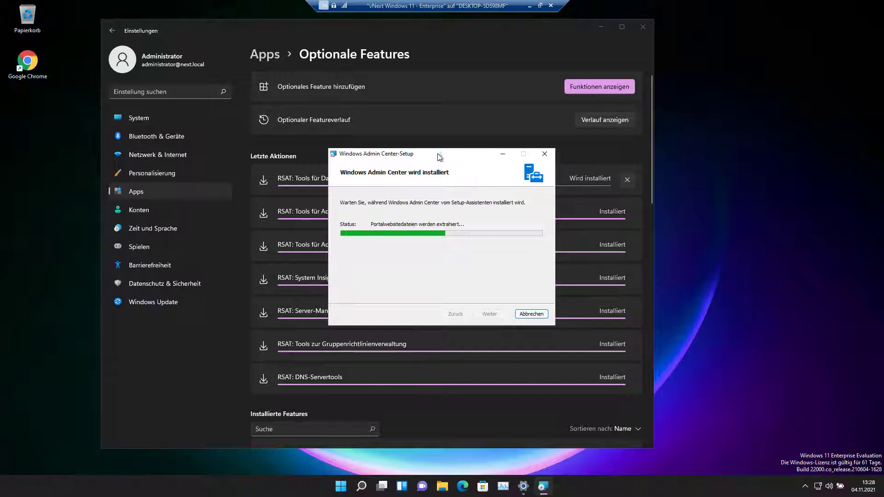
Close the Settings window and move the Windows Admin Center setup window to the upper middle of the desktop
left_click_drag(440, 156, 749, 134)
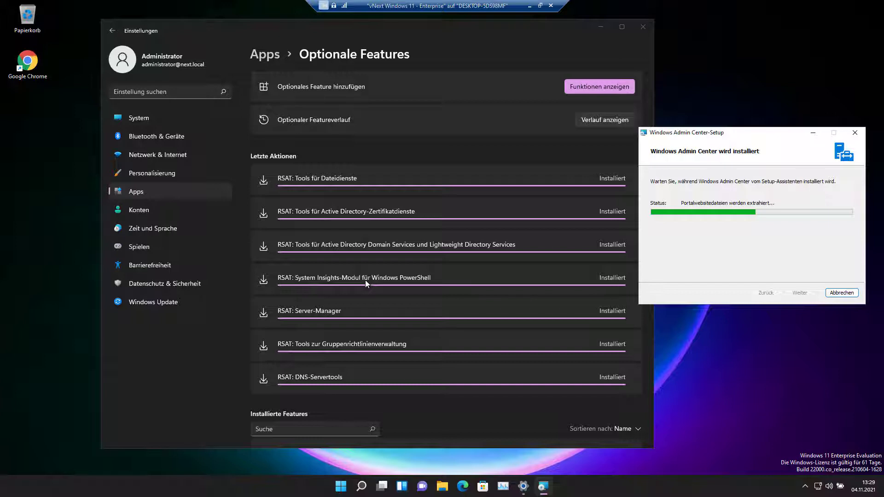
left_click(645, 29)
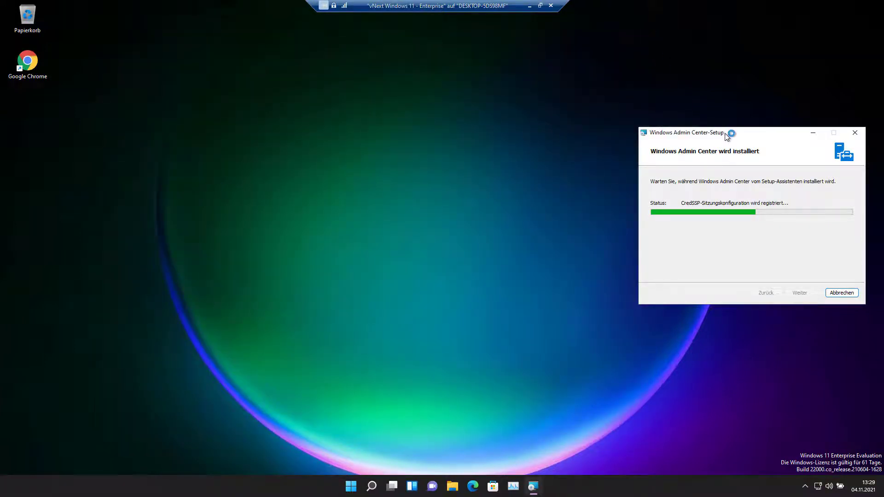
left_click_drag(726, 135, 413, 29)
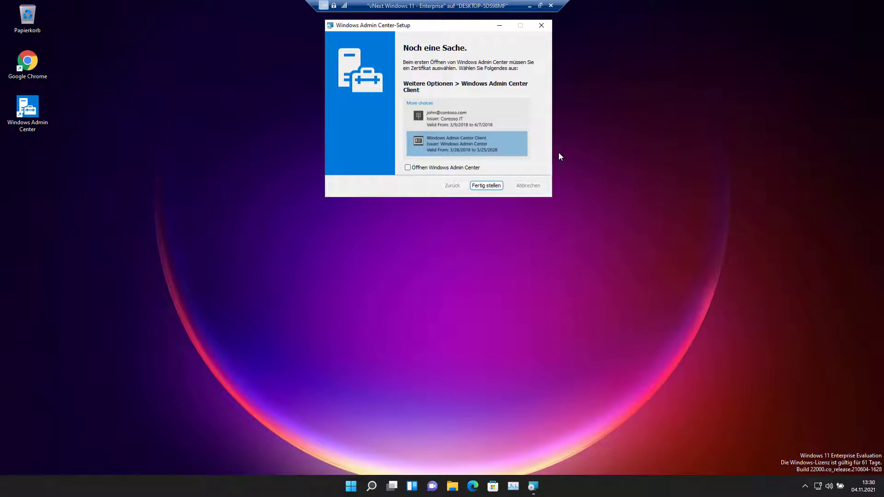
Finish the Windows Admin Center setup with the option to open Windows Admin Center enabled
left_click(474, 167)
left_click(479, 186)
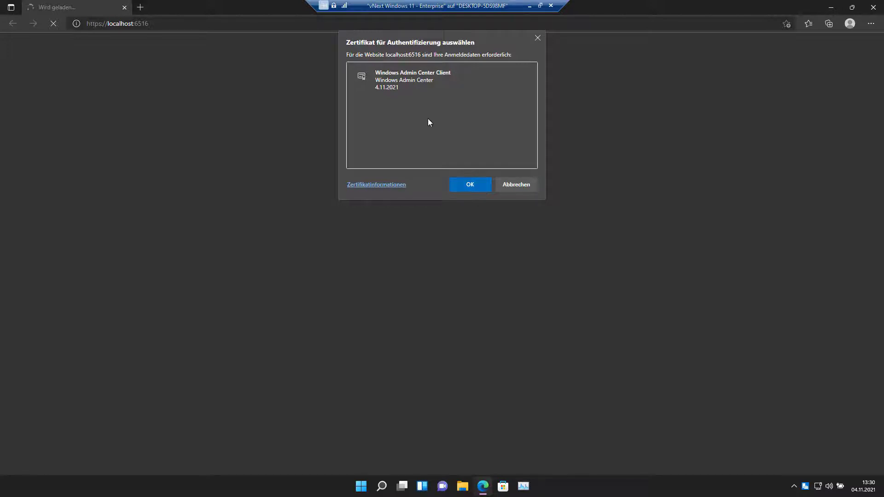
Authenticate to localhost:6516 with the "Windows Admin Center Client" certificate and decline translating the page from English
left_click(403, 84)
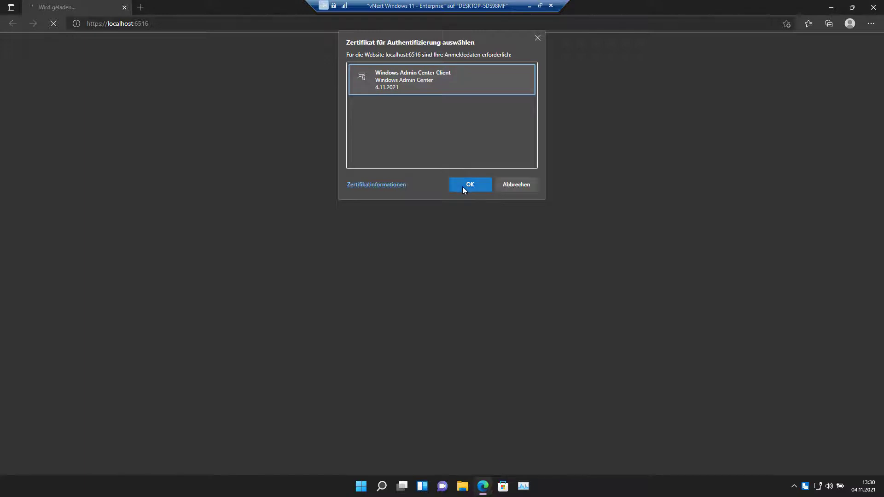
left_click(462, 186)
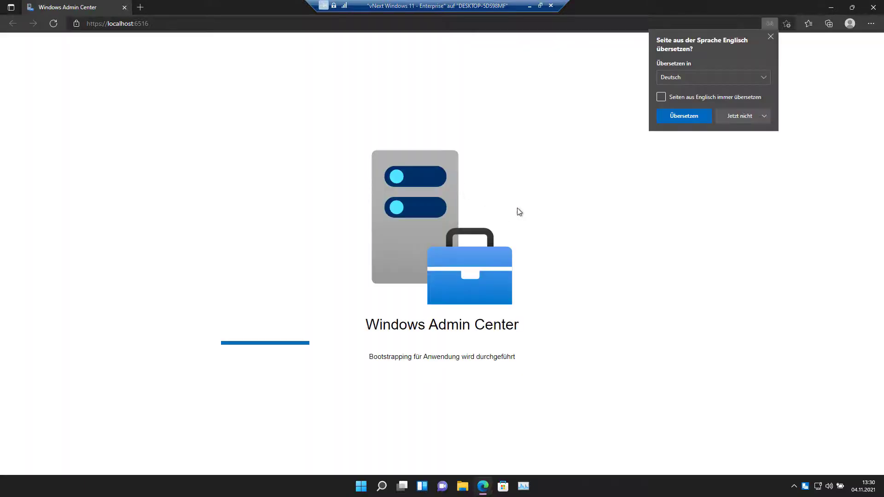
left_click(755, 114)
left_click(753, 132)
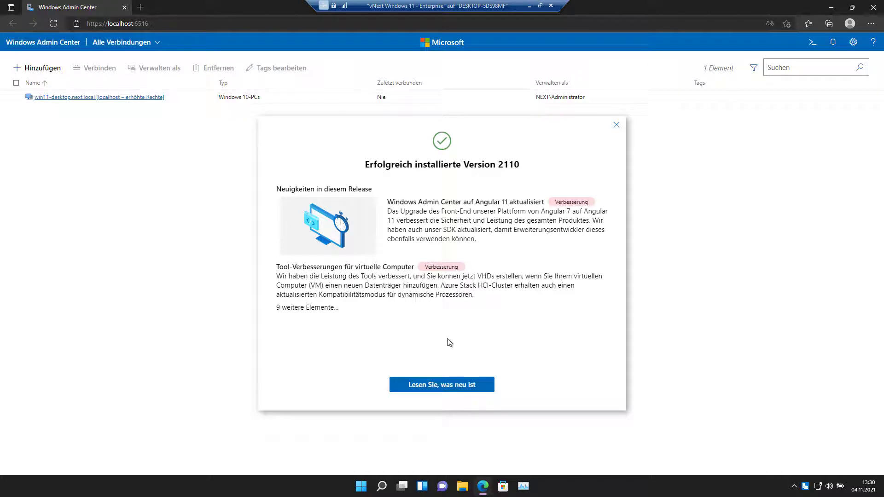
Read through the list of what is new in Windows Admin Center version 2110, then close it
left_click(459, 387)
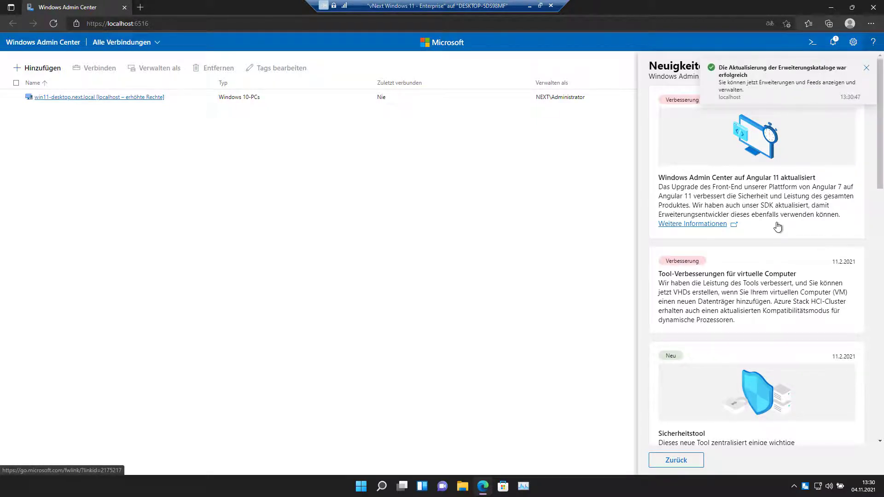
scroll(777, 227, "down", 1)
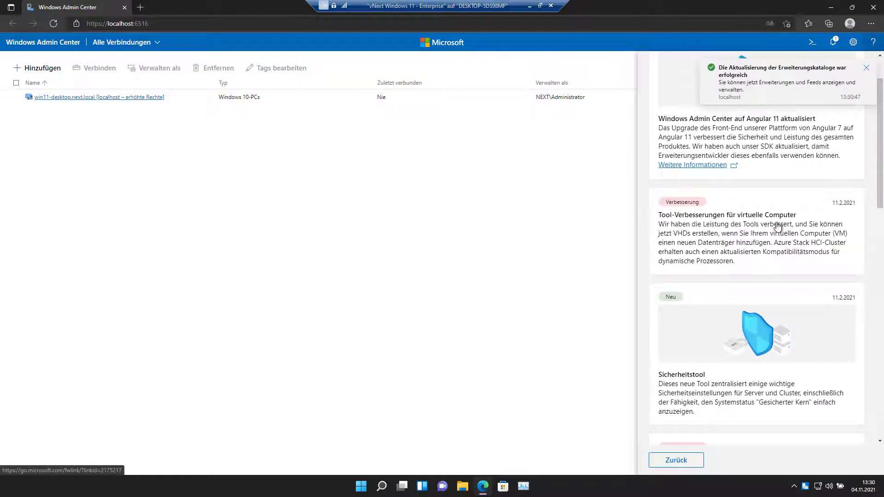
scroll(777, 226, "down", 3)
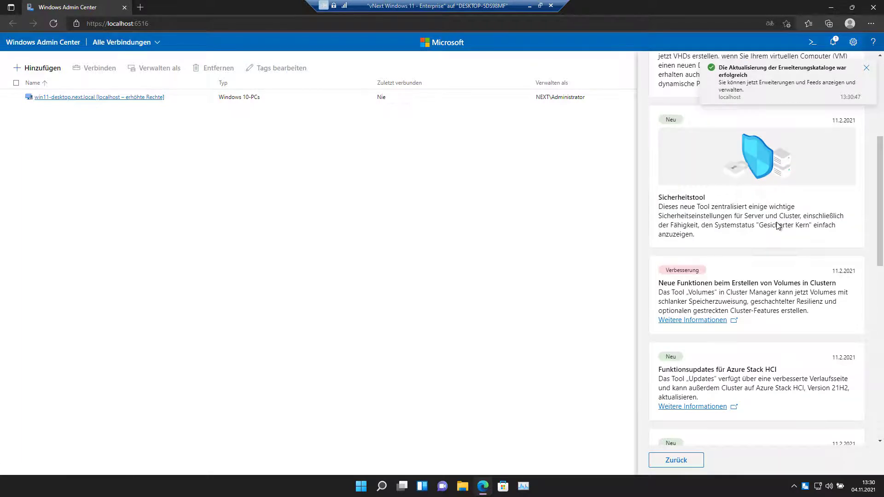
scroll(777, 222, "down", 2)
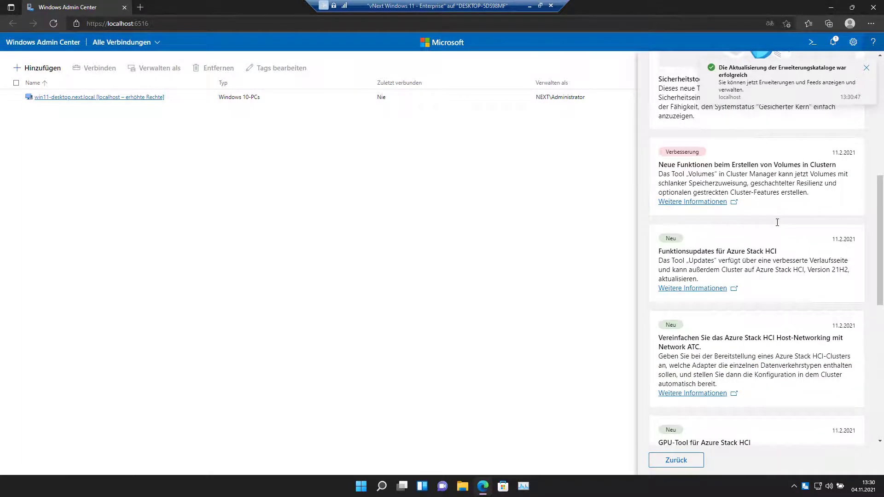
scroll(777, 223, "down", 3)
scroll(777, 222, "down", 2)
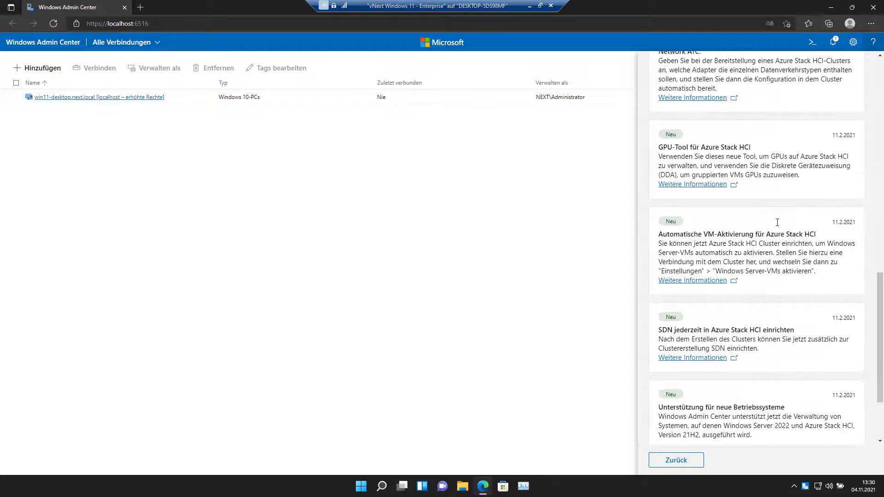
scroll(777, 223, "down", 2)
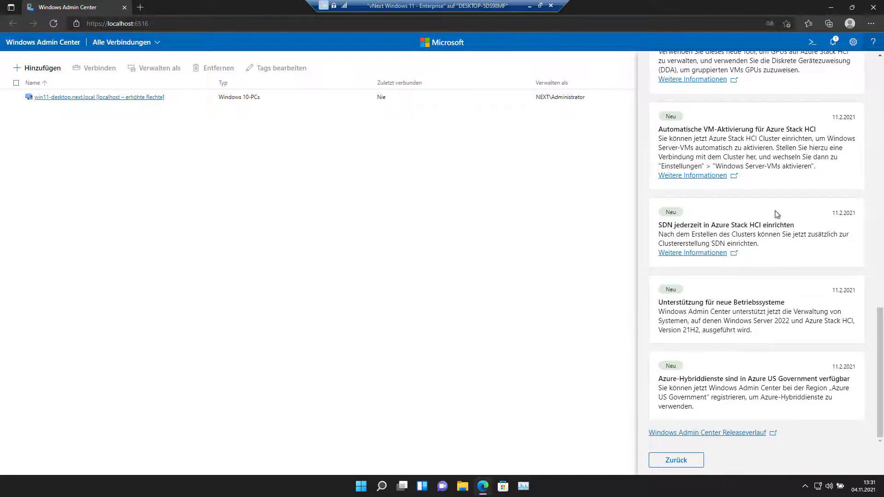
scroll(777, 215, "up", 15)
left_click(541, 181)
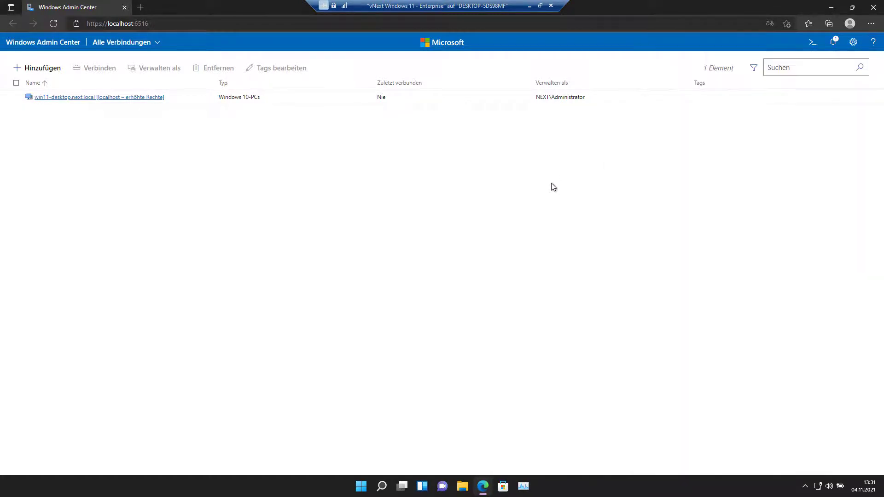
Start adding a connection and search Active Directory for computers with the wildcard "*"
left_click(39, 68)
left_click(395, 178)
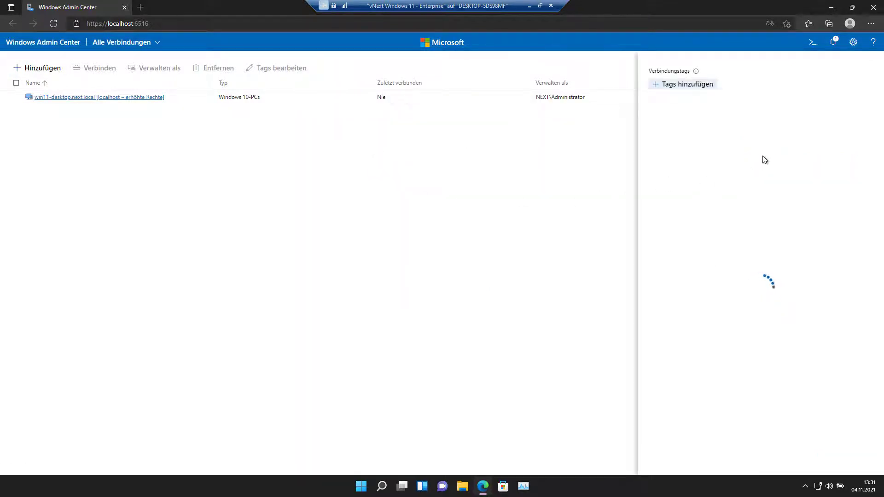
left_click(801, 116)
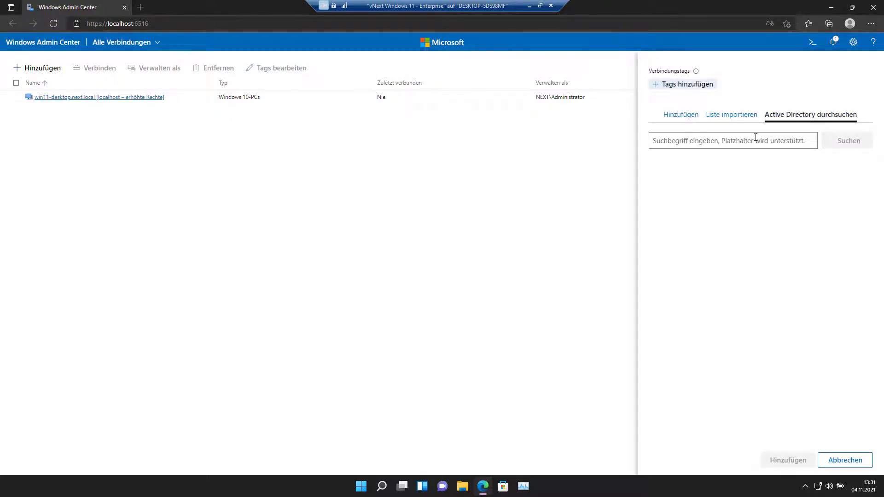
type("*")
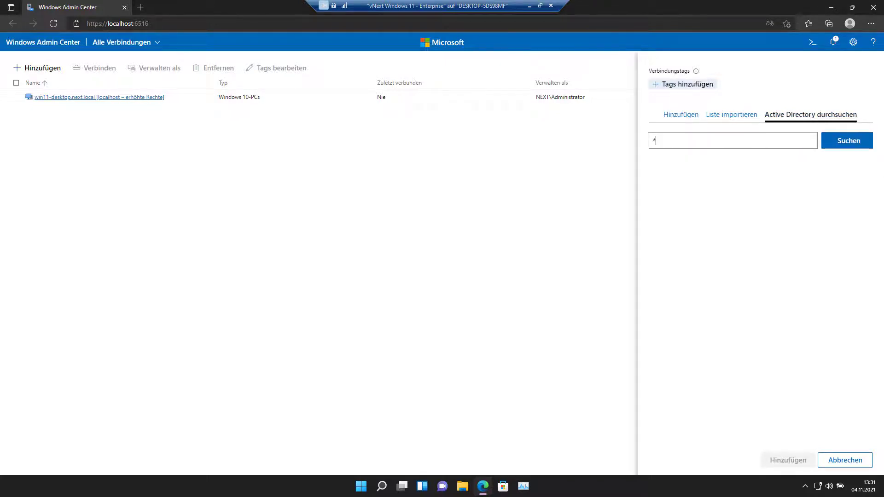
left_click(848, 144)
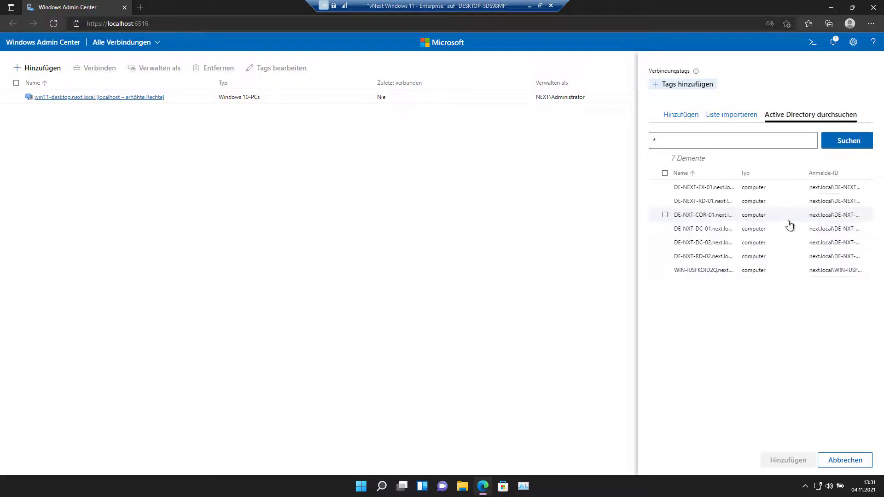
Add DE-NXT-COR-01, DE-NXT-DC-01 and DE-NXT-DC-02 from the Active Directory results as connections and dismiss the notification
left_click(664, 229)
left_click(664, 243)
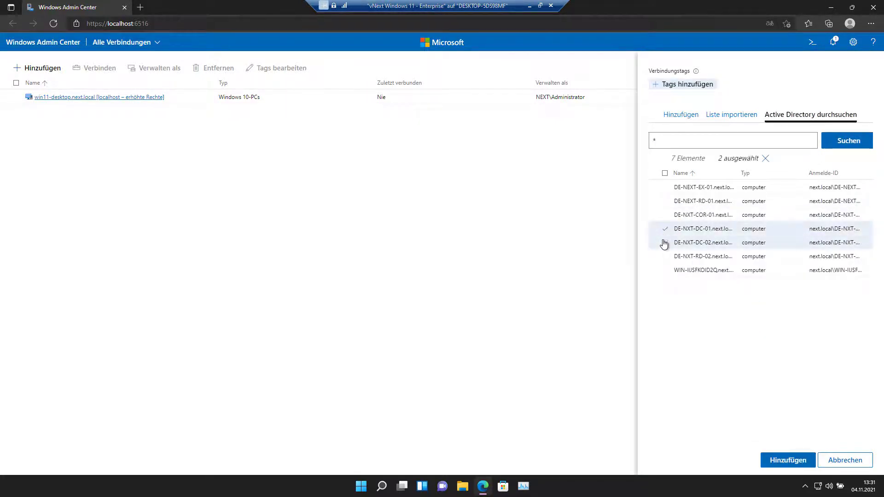
left_click(664, 215)
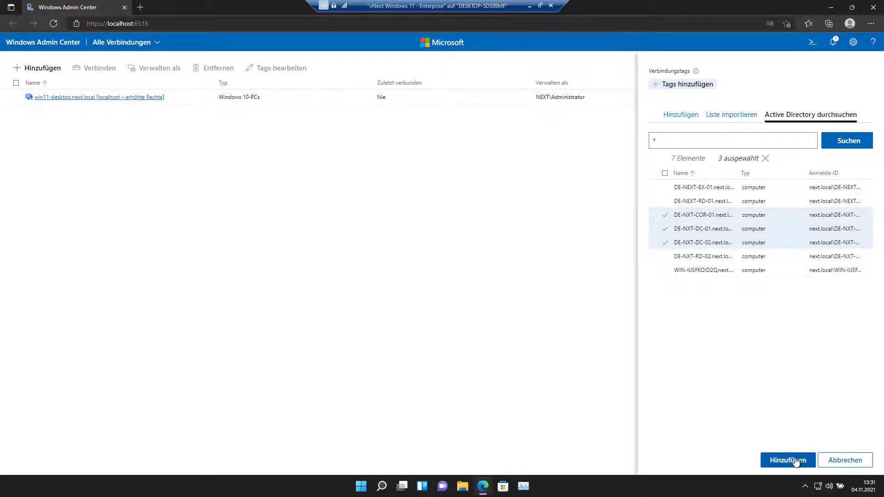
left_click(796, 461)
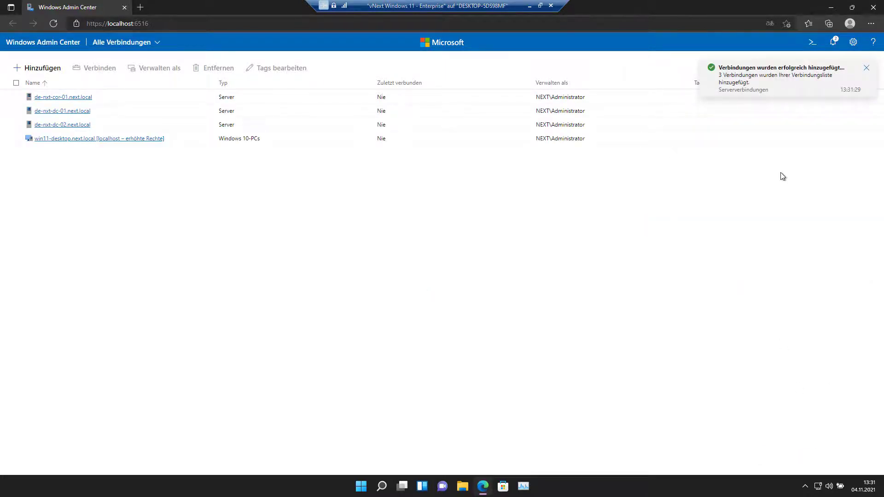
left_click(866, 69)
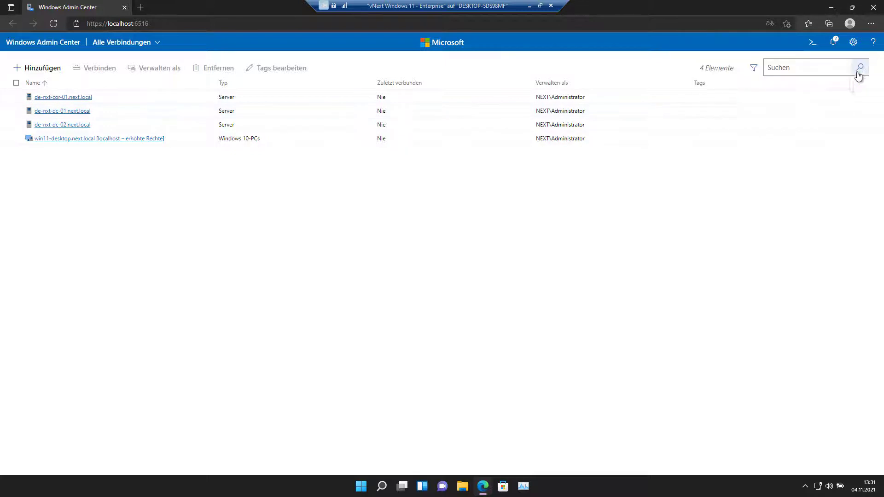
Connect to de-nxt-cor-01.next.local, run "Total storage consumption forecasting" from its Systemdaten tool and return to the function list
left_click(73, 97)
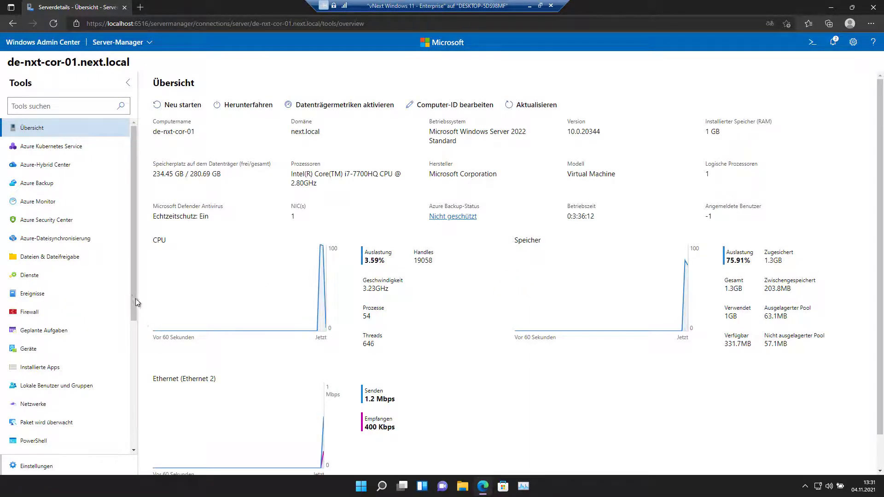
left_click_drag(133, 300, 128, 429)
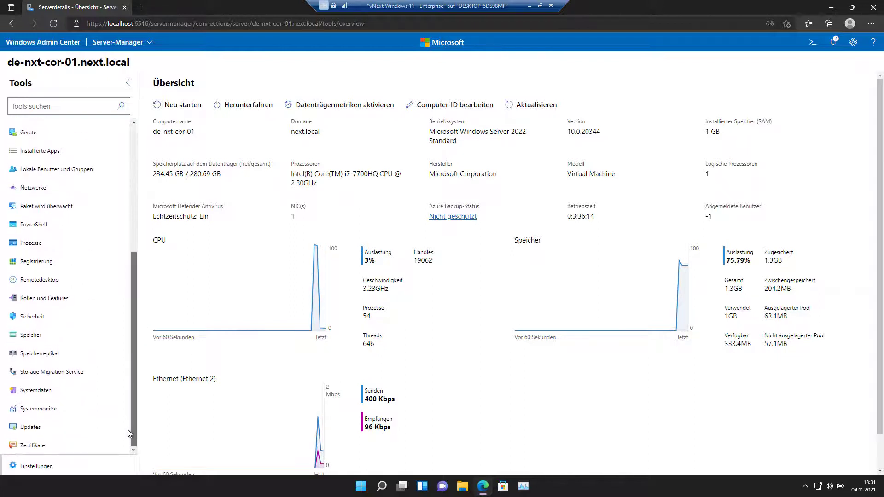
left_click(42, 391)
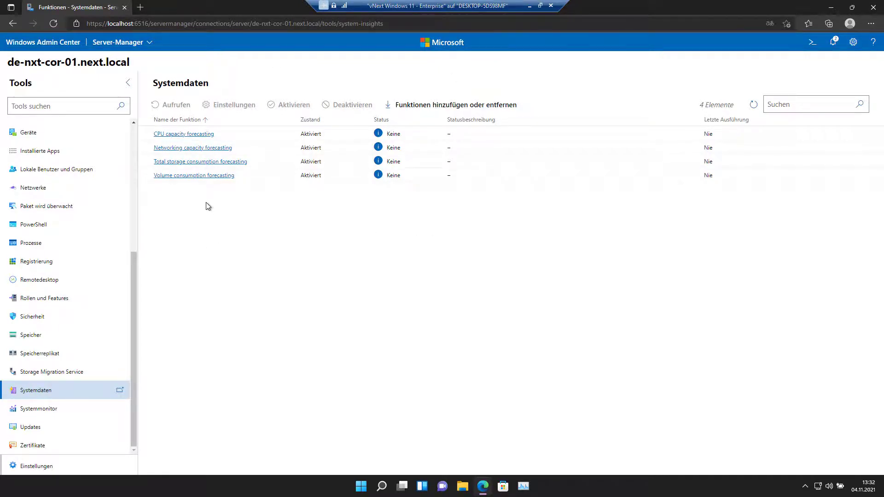
left_click(206, 166)
left_click(205, 163)
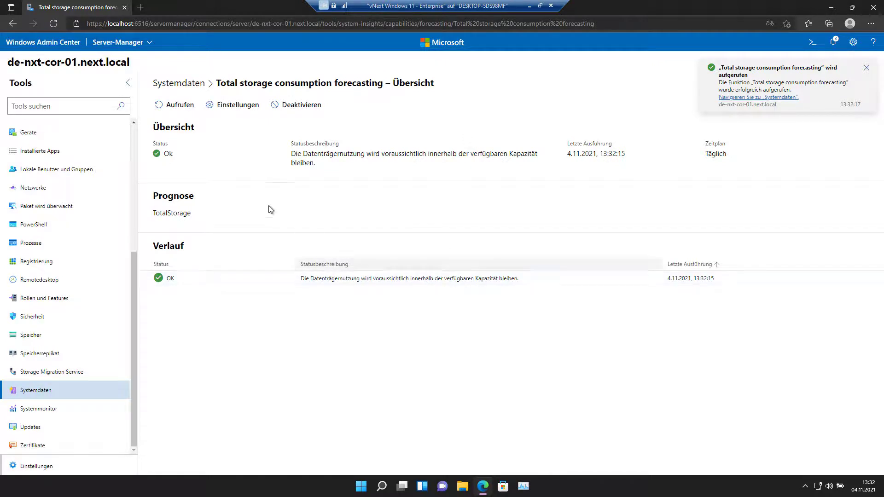
left_click(193, 88)
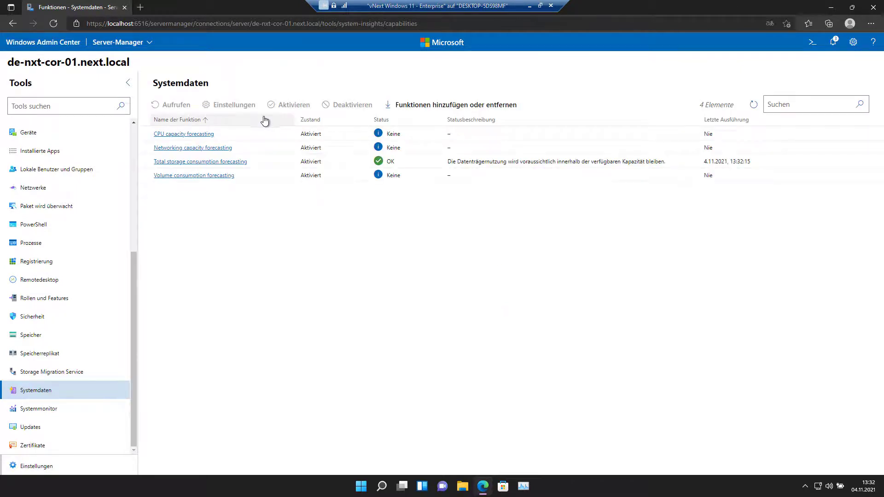
Run "CPU capacity forecasting" on de-nxt-cor-01 and return to the function list
left_click(206, 135)
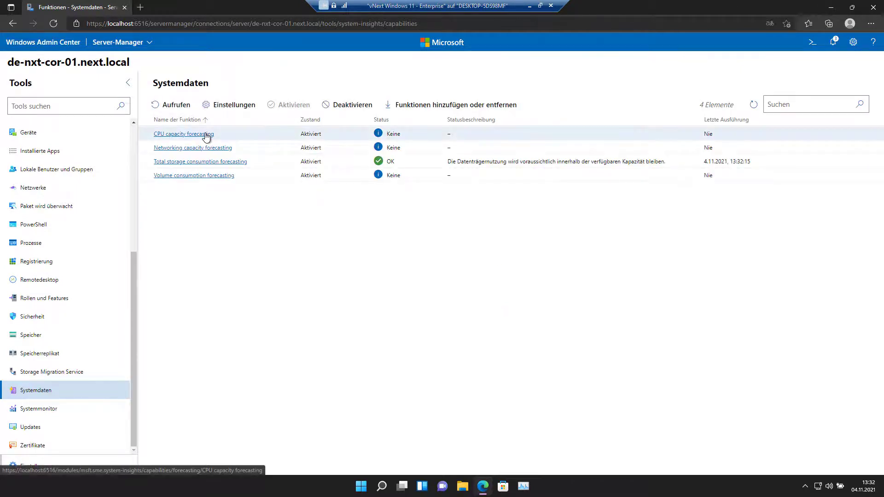
left_click(206, 135)
left_click(176, 109)
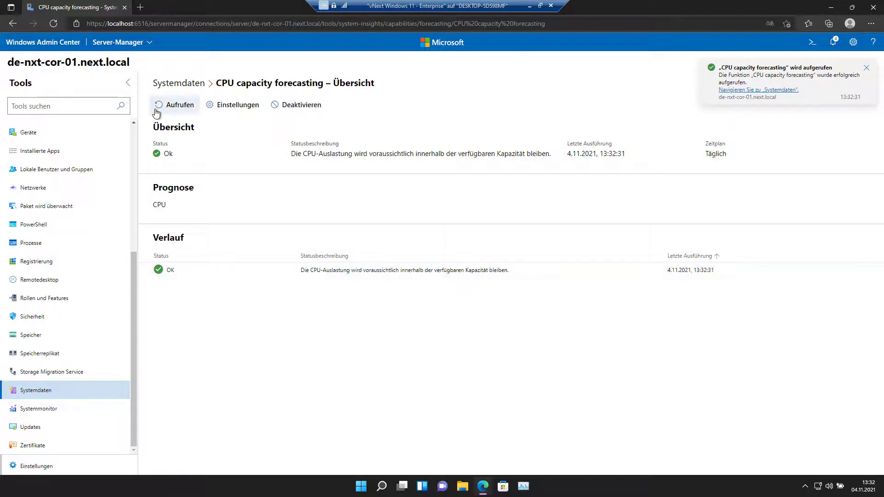
left_click(175, 90)
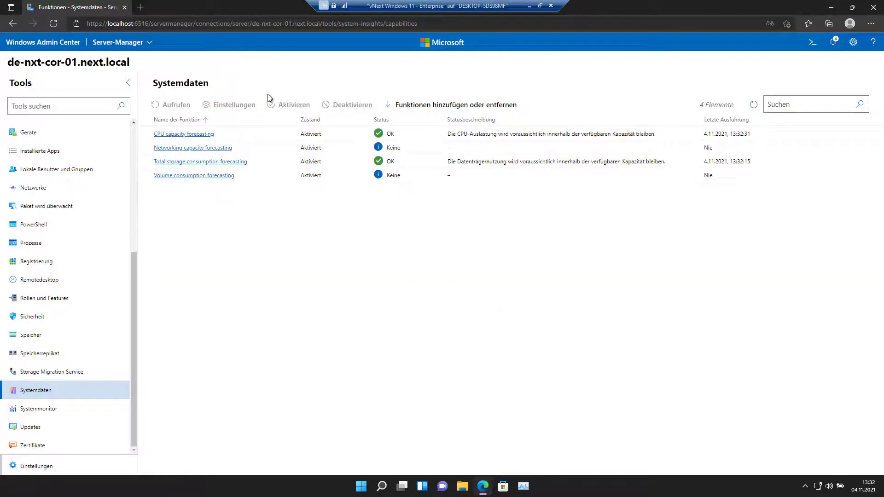
Run "Networking capacity forecasting" on de-nxt-cor-01 and return to the function list
left_click(221, 148)
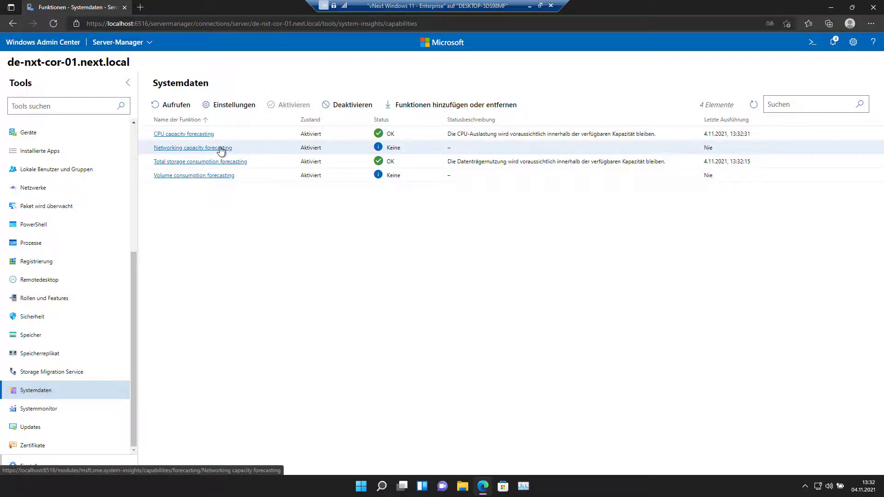
left_click(220, 149)
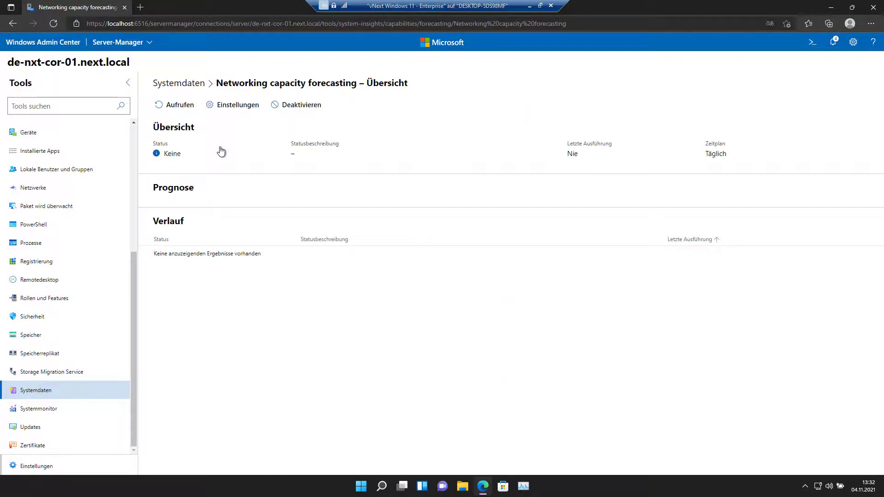
left_click(177, 107)
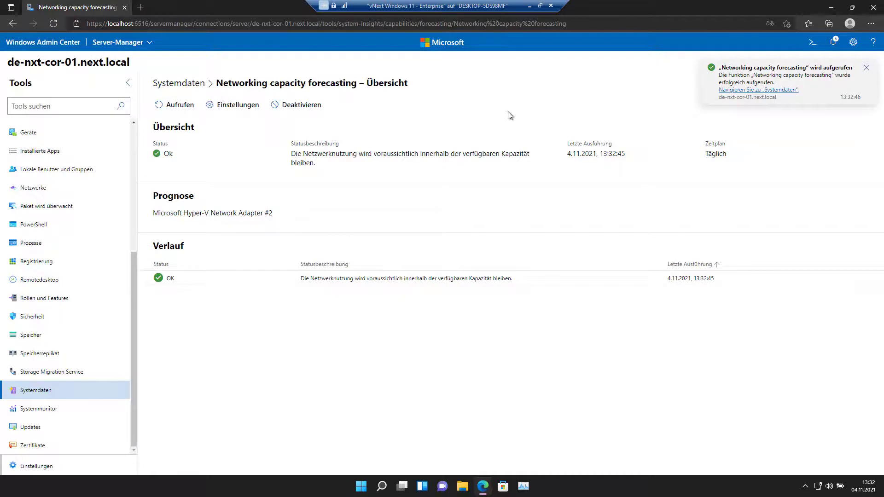
left_click(168, 87)
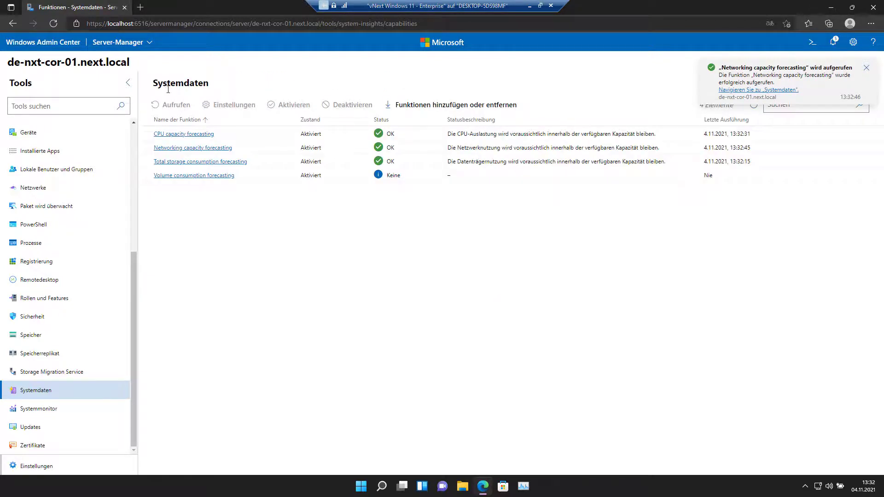
Examine the "Total storage consumption forecasting" graph and its schedule settings, then close the settings
left_click(176, 162)
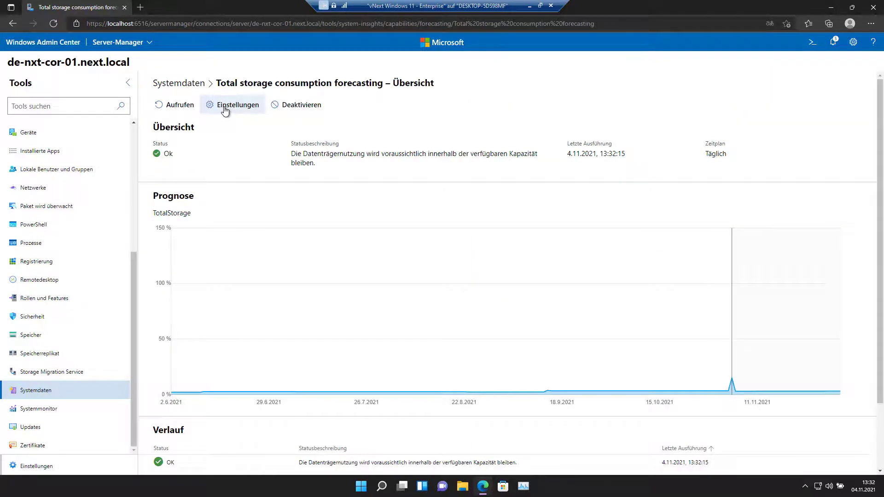
left_click(225, 108)
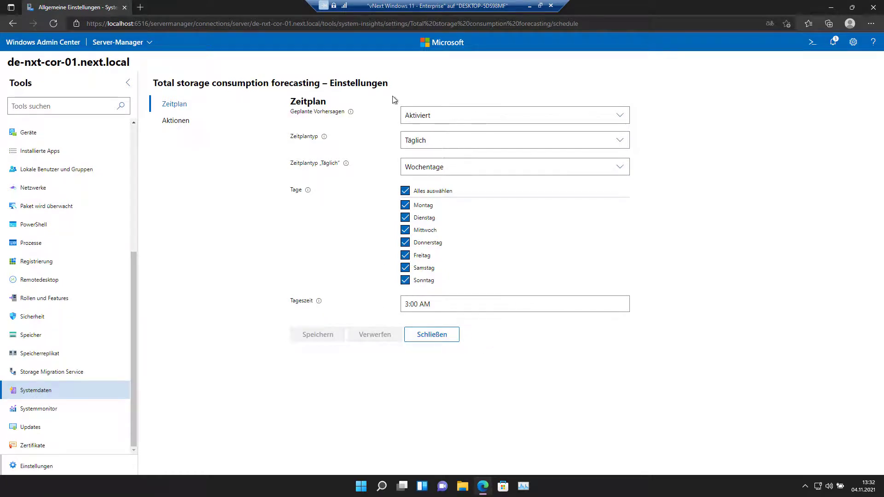
left_click(432, 335)
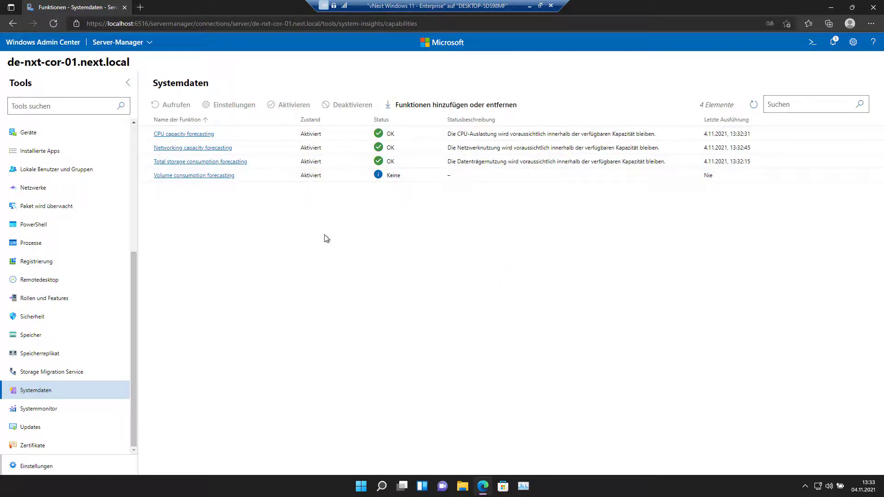
Run "Volume consumption forecasting" on de-nxt-cor-01 and return to the function list
left_click(213, 178)
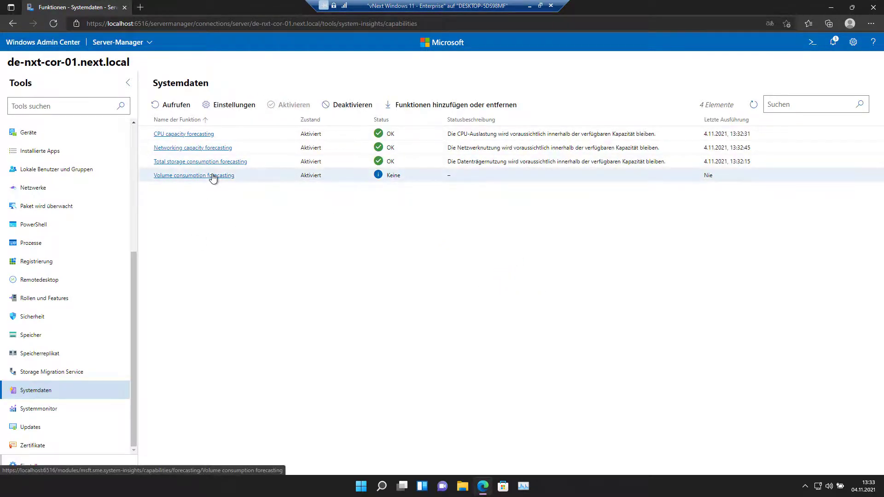
left_click(212, 178)
left_click(180, 108)
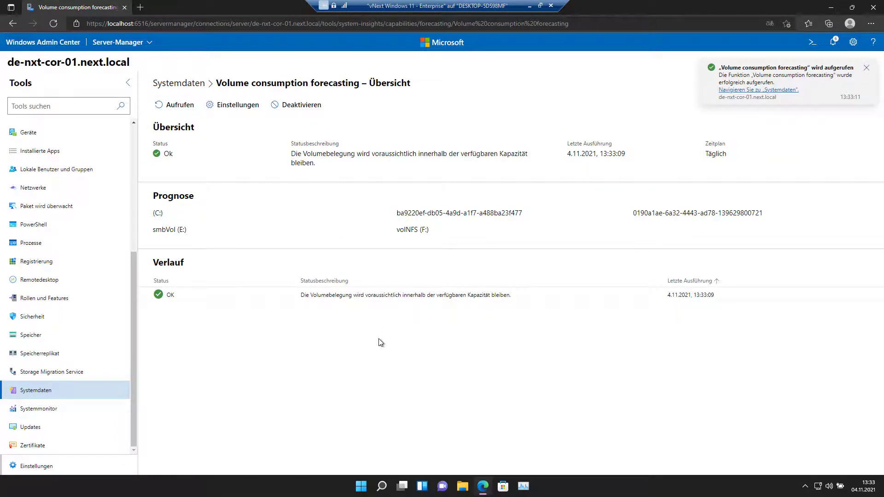
left_click(169, 85)
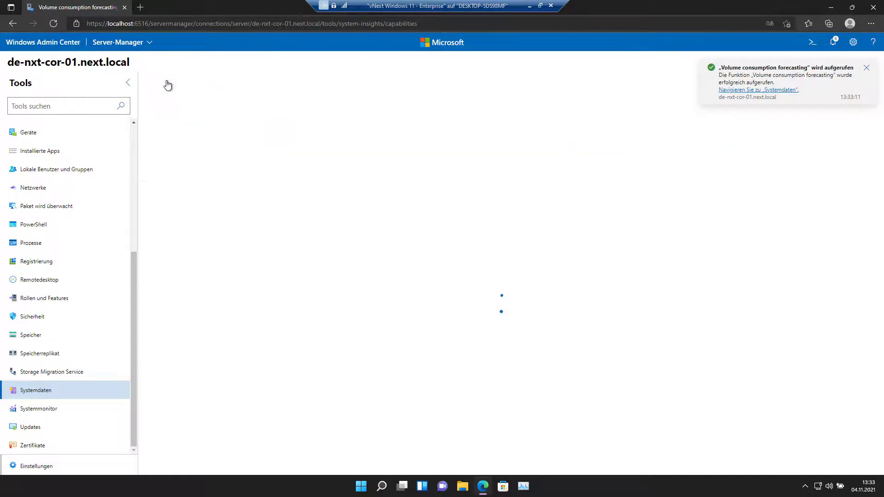
Review the overview of de-nxt-cor-01, including its CPU, memory and Ethernet usage
scroll(91, 170, "up", 5)
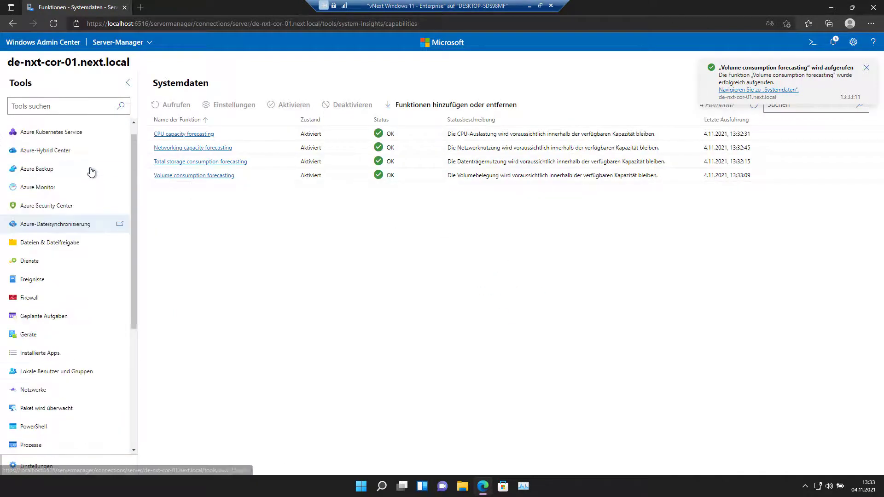
left_click(40, 132)
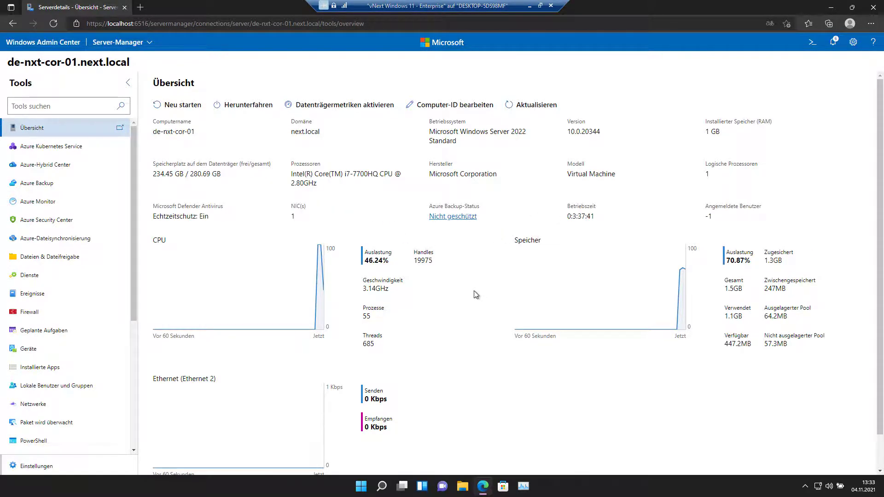
scroll(476, 293, "down", 1)
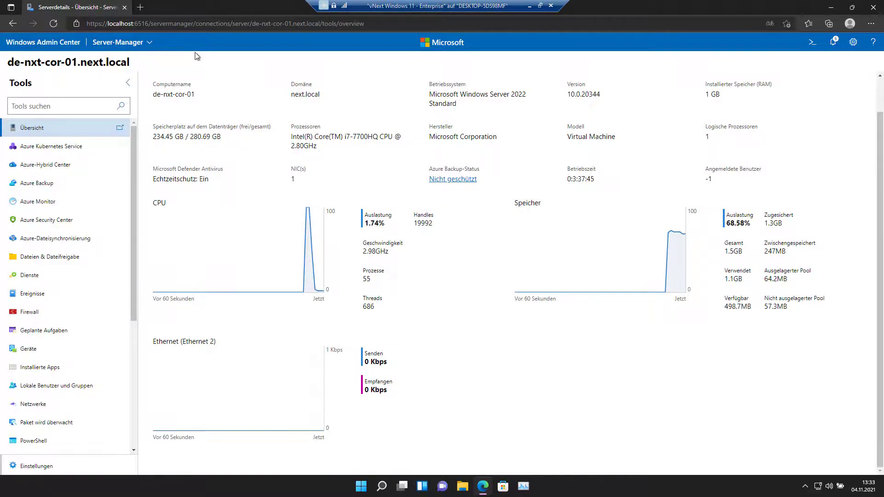
Return to all connections, connect to de-nxt-dc-01.next.local and run "CPU capacity forecasting" from its Systemdaten tool
left_click(25, 45)
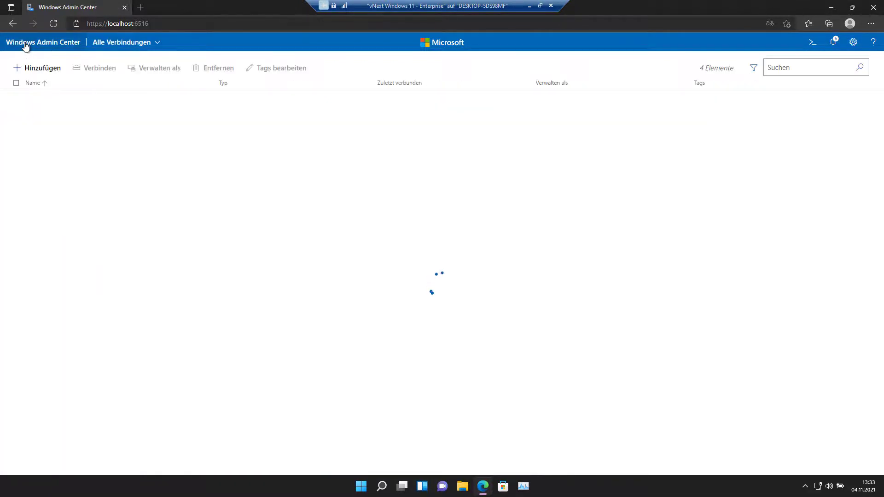
left_click(54, 110)
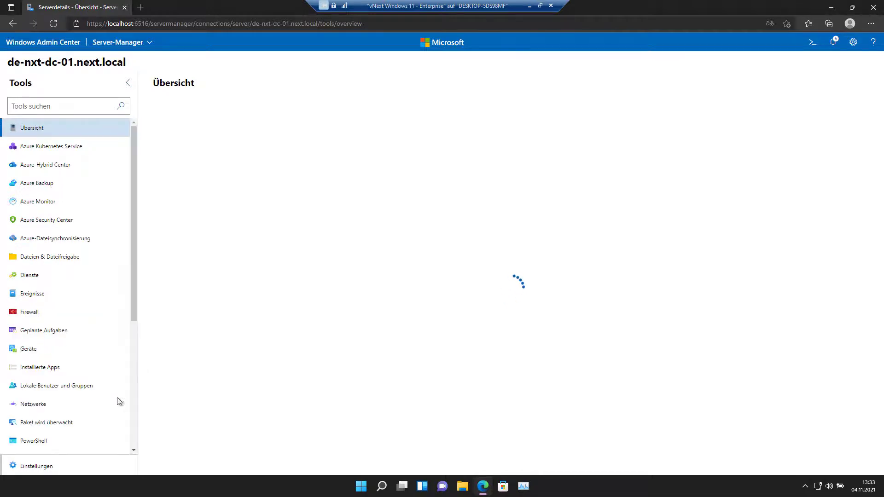
scroll(92, 375, "down", 5)
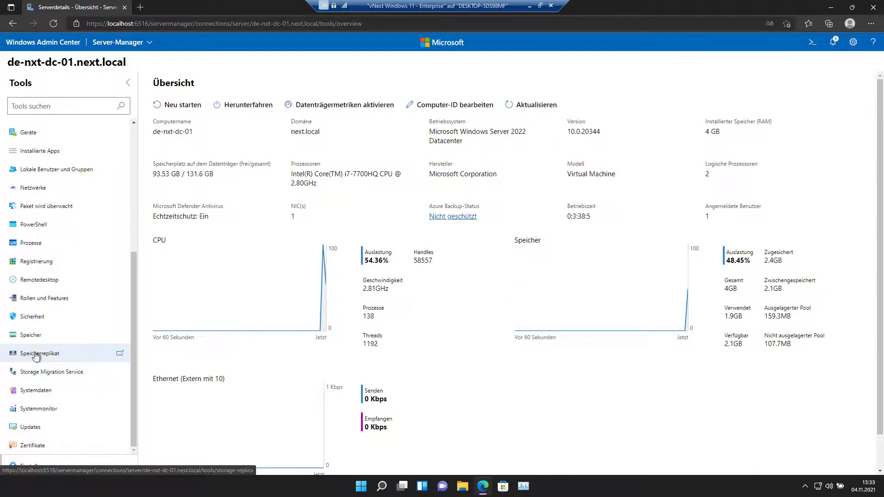
left_click(35, 399)
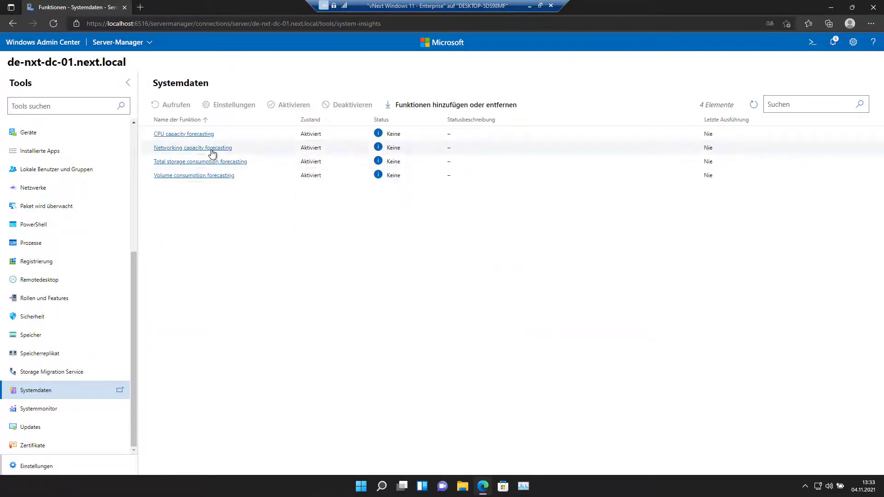
left_click(206, 137)
left_click(205, 137)
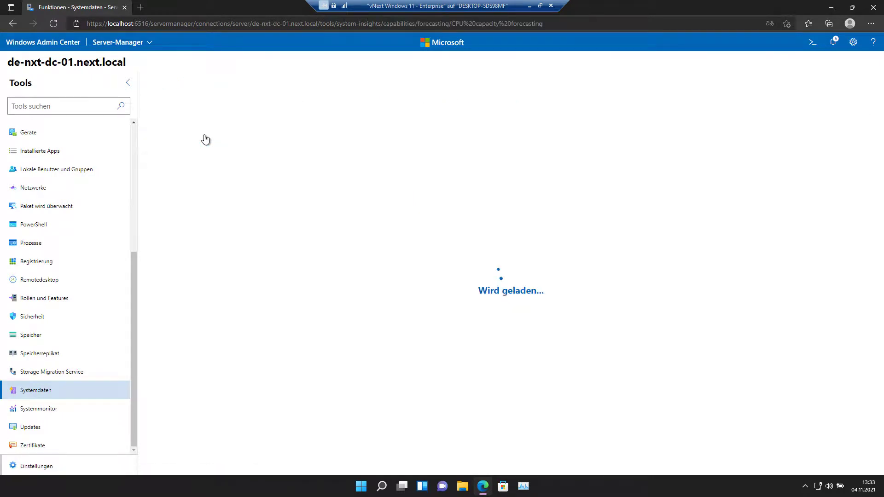
left_click(180, 106)
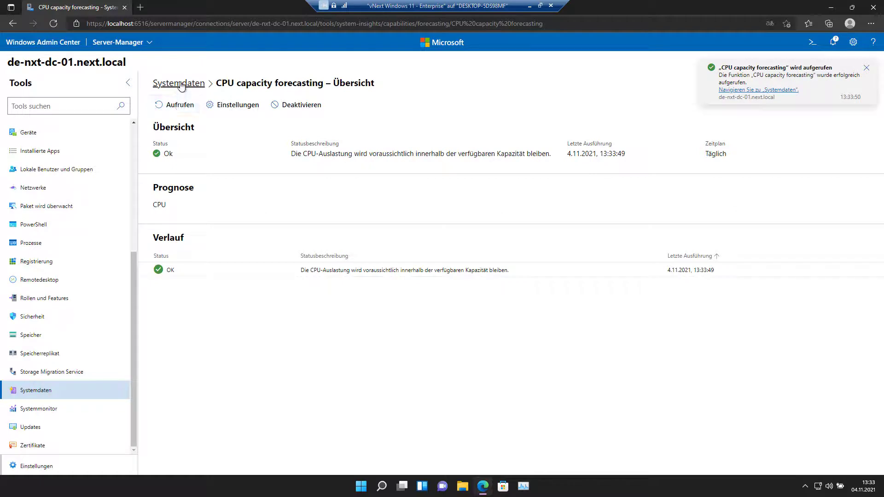
left_click(180, 84)
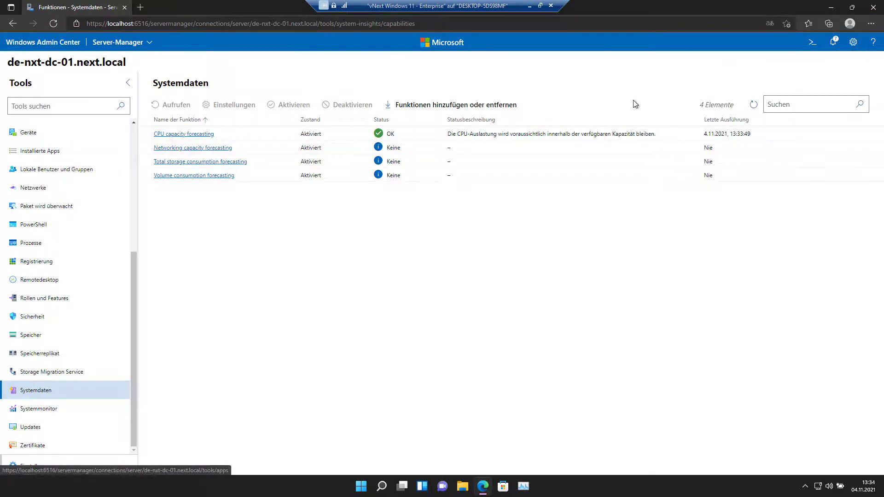
Close the browser and search the installed apps for "rsat"
left_click(874, 7)
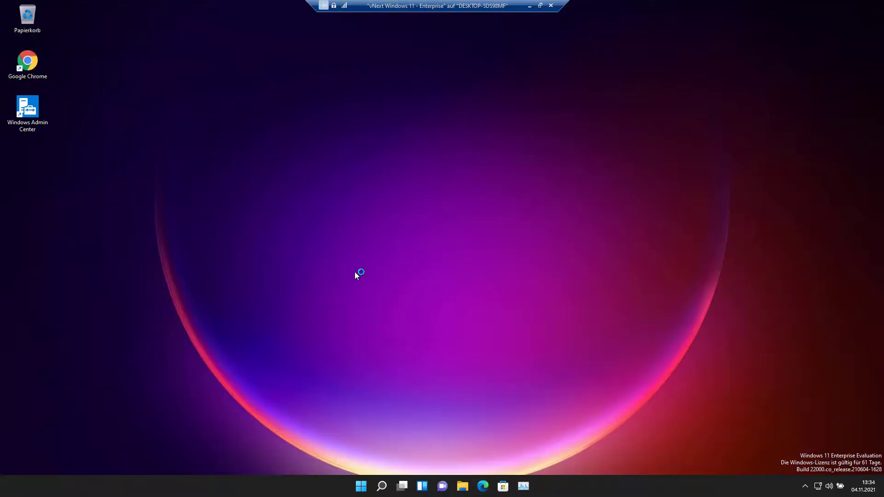
left_click(361, 486)
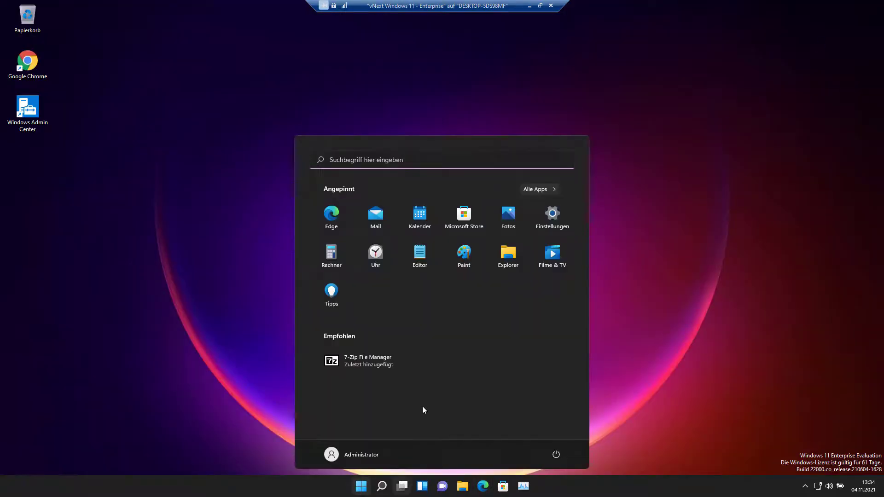
left_click(389, 159)
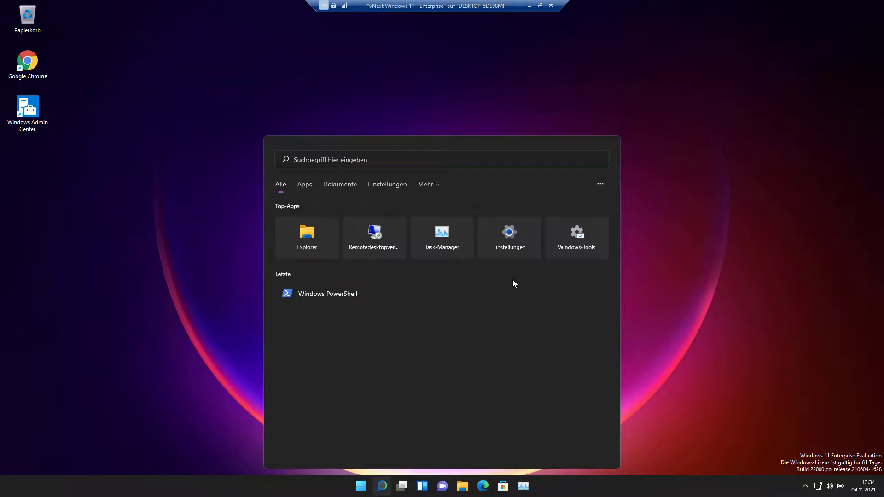
left_click(428, 184)
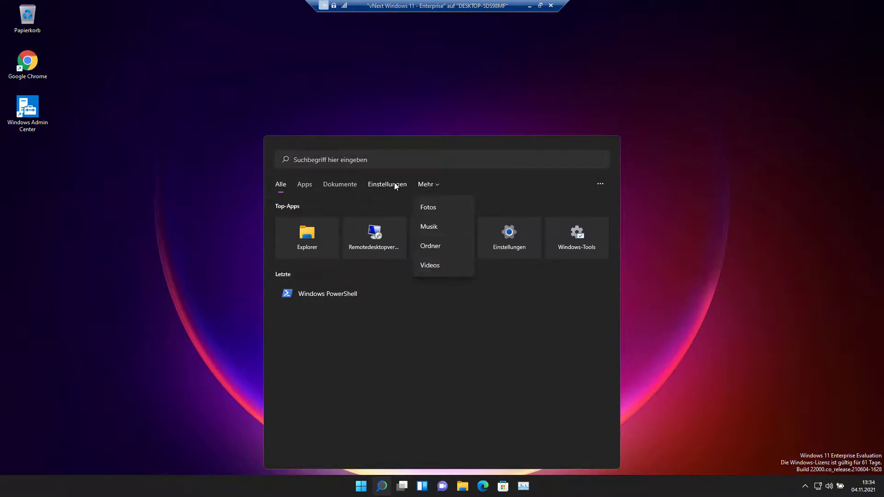
left_click(312, 185)
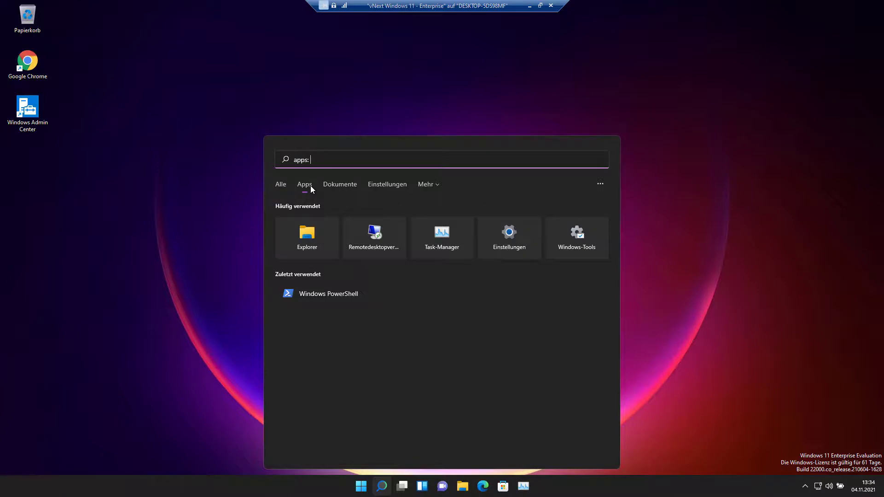
type("rsat")
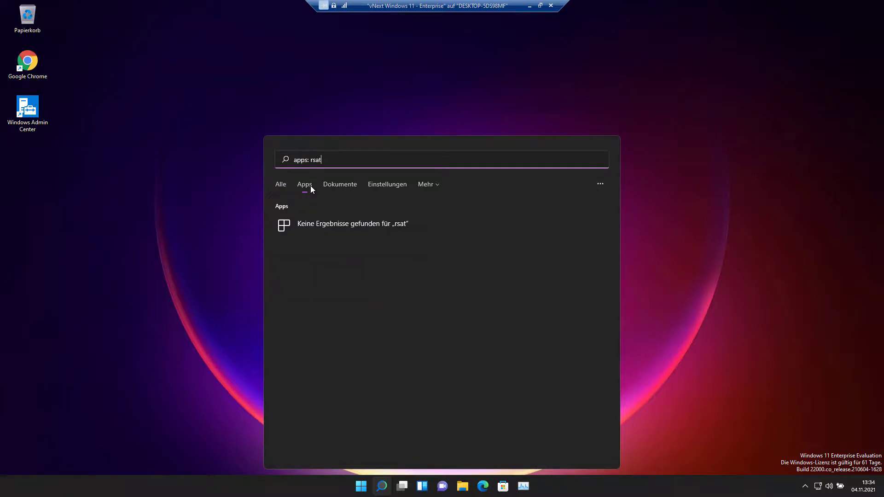
Replace the app search term with "dns" and open the DNS app
key("ctrl+BackSpace")
type("Remotedesktopverbindung")
key("ctrl+BackSpace")
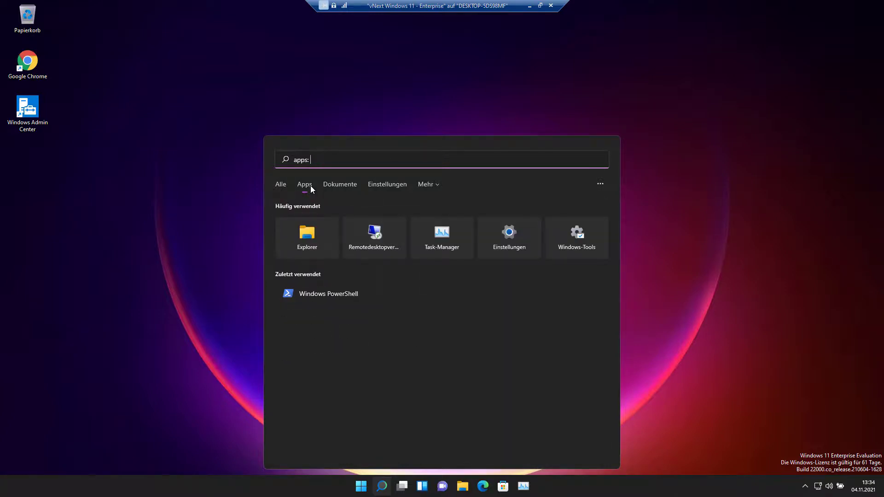
type("dns")
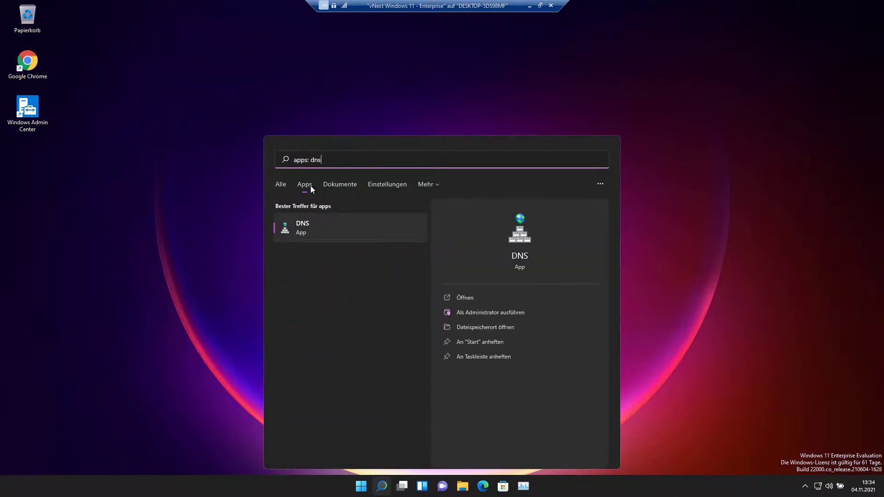
left_click(302, 233)
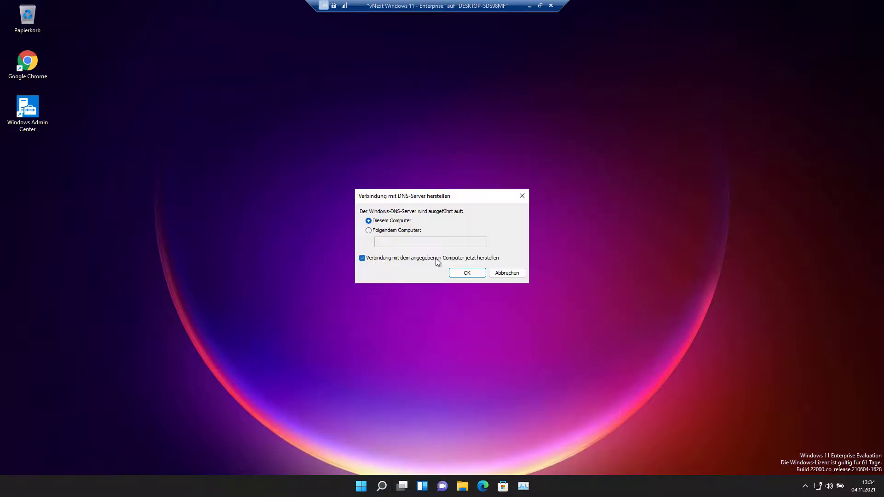
Connect the DNS management console to the DNS server on the remote computer de-nxt-dc-01
left_click(386, 231)
left_click(394, 242)
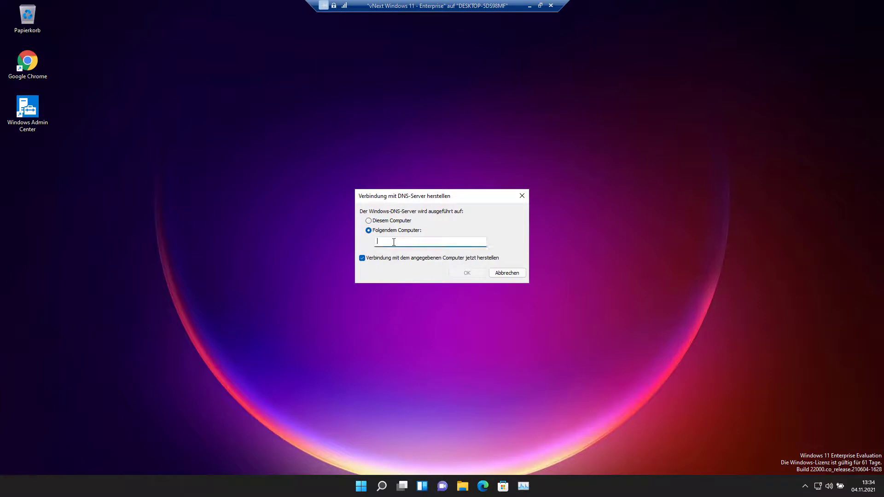
type("de-nxt-dc-01")
key("Return")
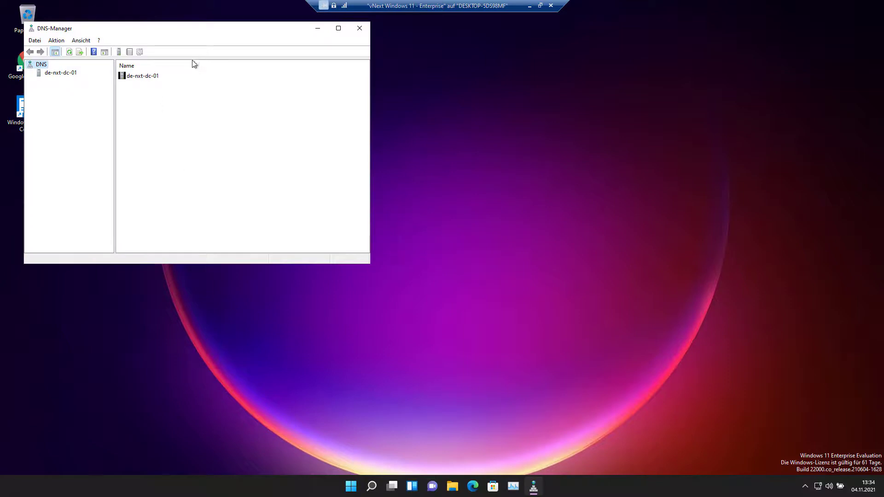
Expand de-nxt-dc-01 and its Forward-Lookupzonen, and open the next.local zone
left_click_drag(200, 31, 431, 84)
left_click(299, 126)
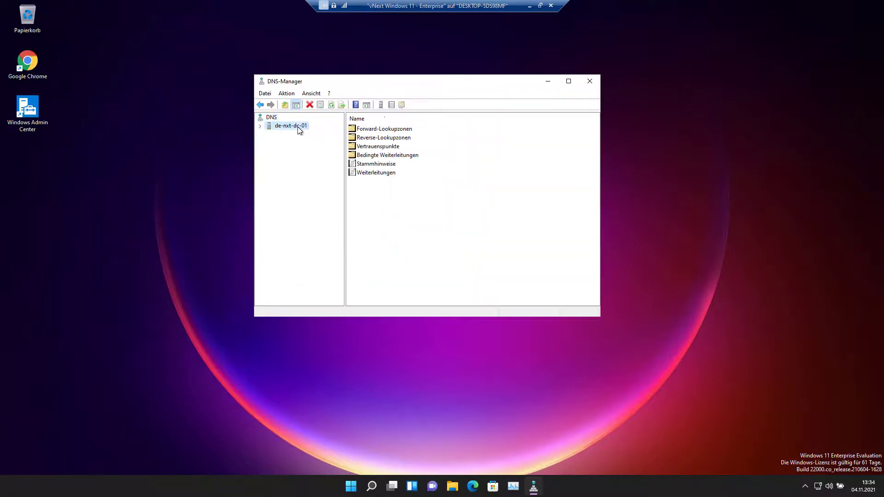
left_click(260, 125)
double_click(280, 134)
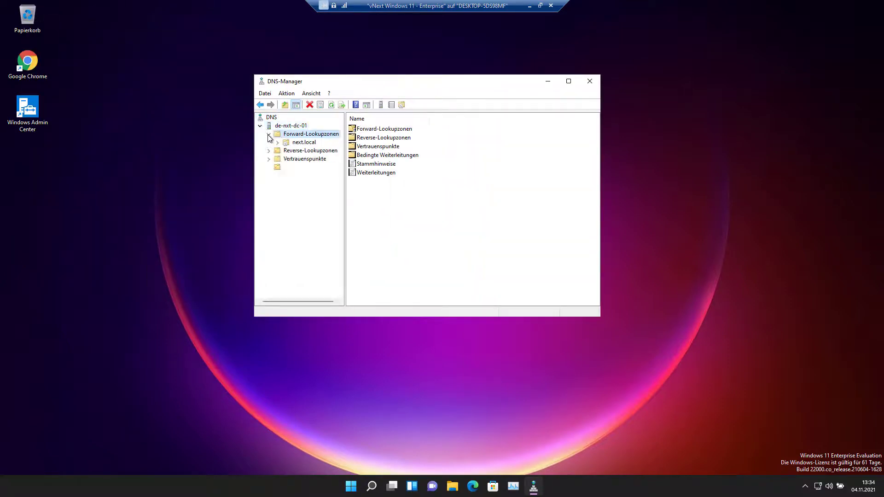
double_click(279, 143)
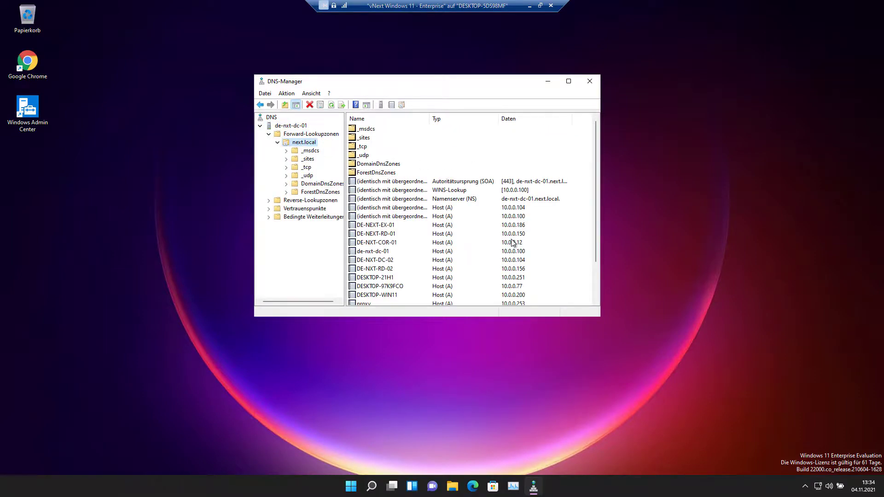
Examine the host records of next.local, including terminal, proxy, DE-NEXT-RD-01, DE-NXT-RD-02 and DE-NEXT-EX-01, then close DNS-Manager
scroll(511, 242, "down", 2)
scroll(511, 242, "up", 2)
scroll(504, 239, "down", 2)
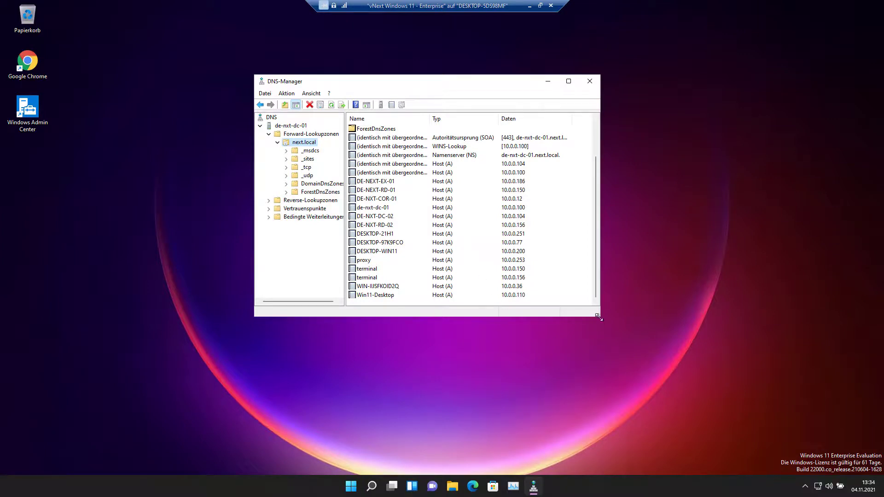
left_click_drag(597, 317, 656, 381)
left_click(367, 313)
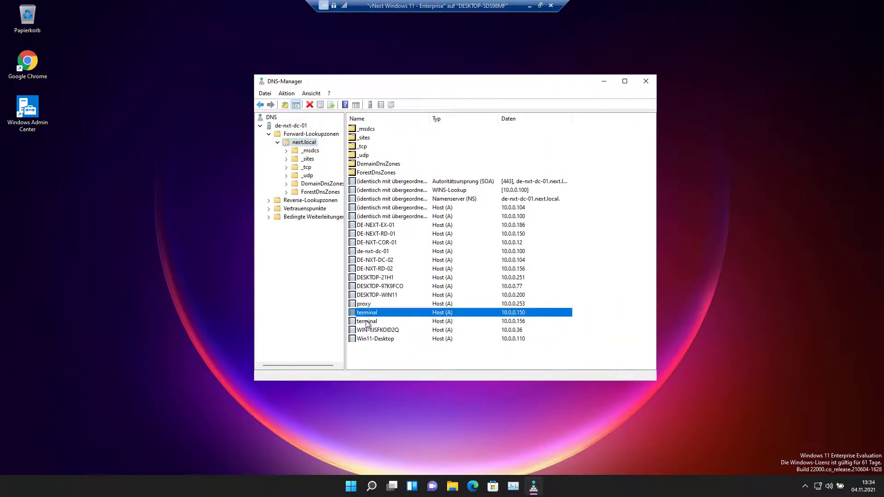
key("Up")
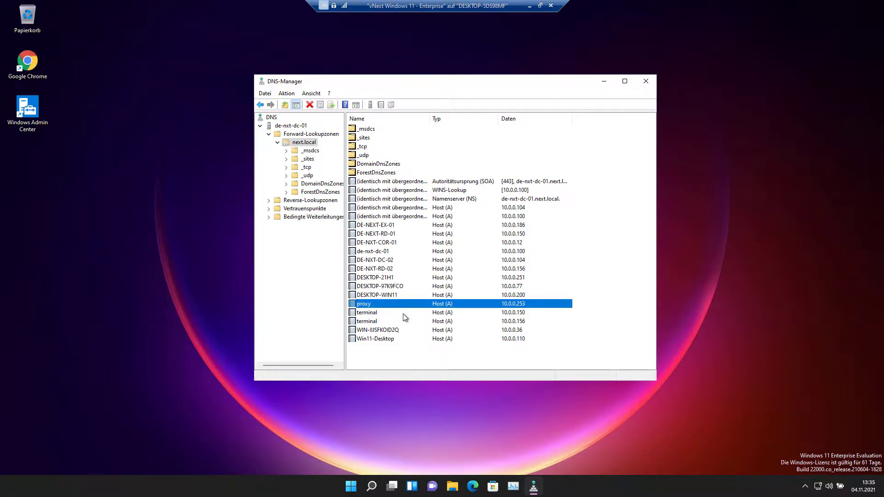
left_click(393, 236)
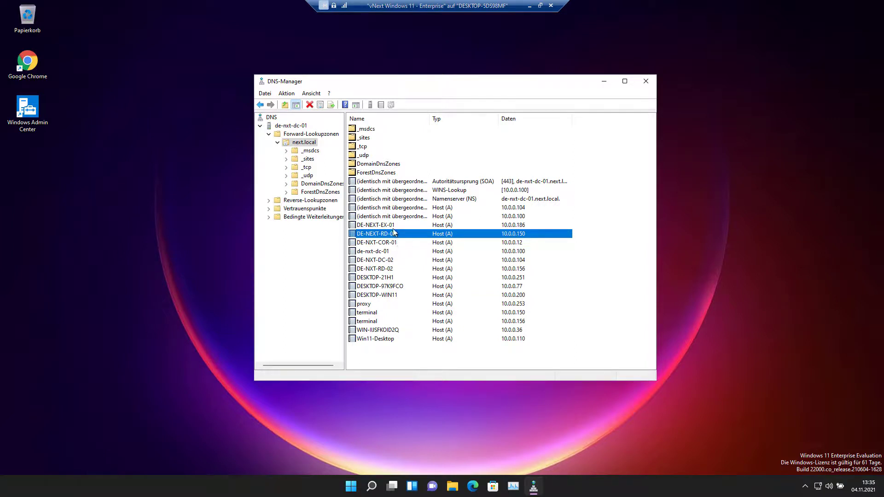
left_click(387, 270, "ctrl")
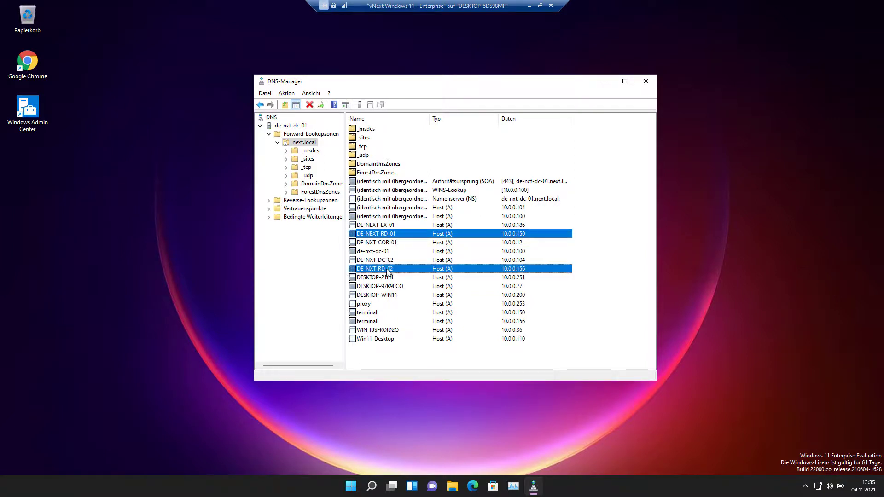
left_click(394, 226)
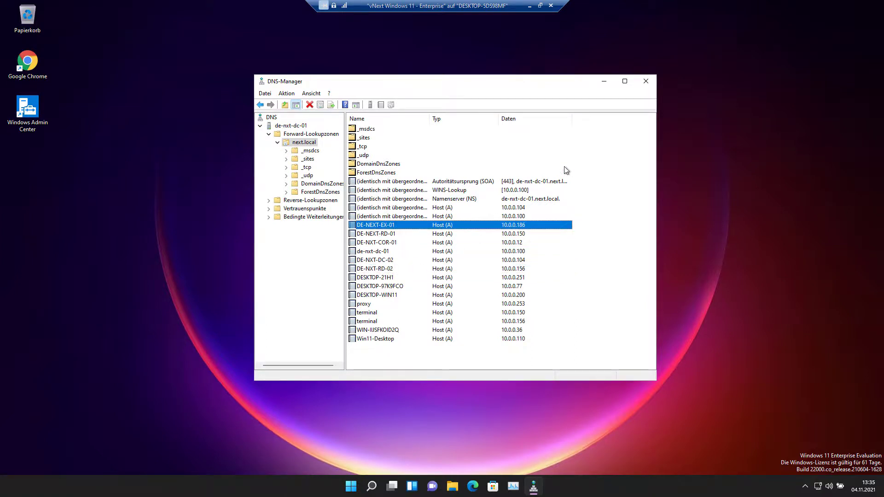
left_click(645, 81)
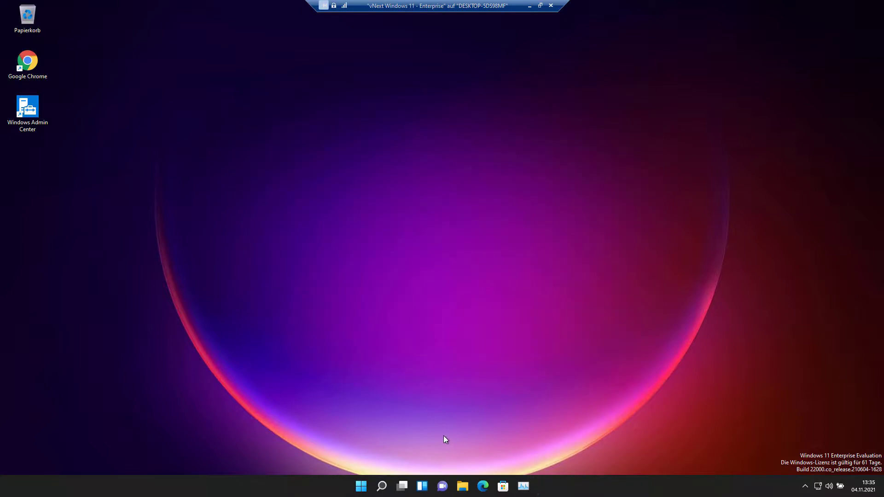
Open Windows-Tools from the complete list of installed apps
left_click(359, 488)
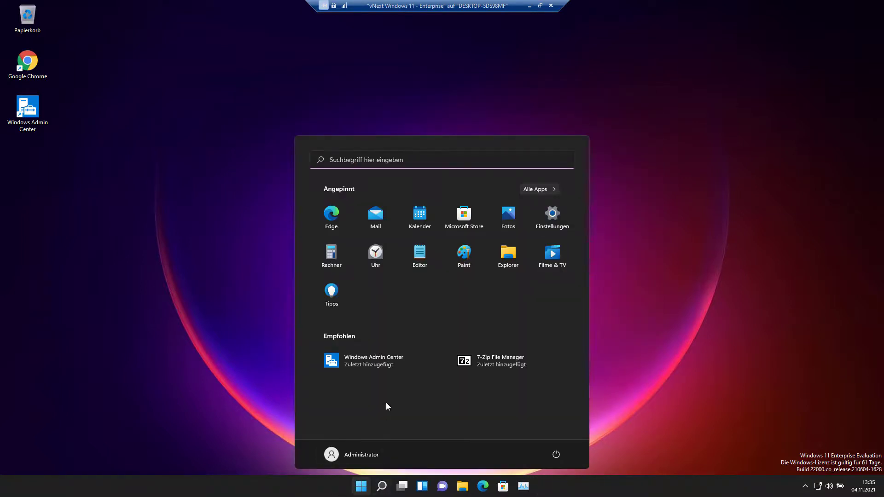
left_click(542, 189)
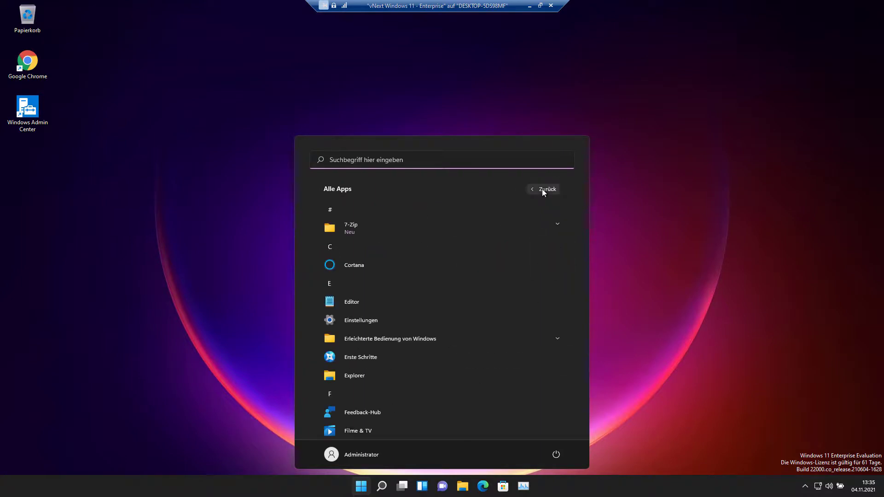
left_click(330, 284)
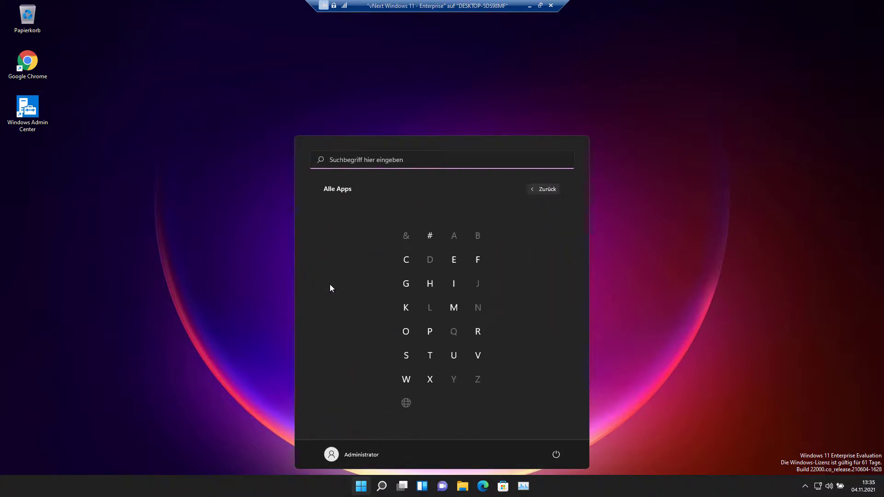
left_click(477, 355)
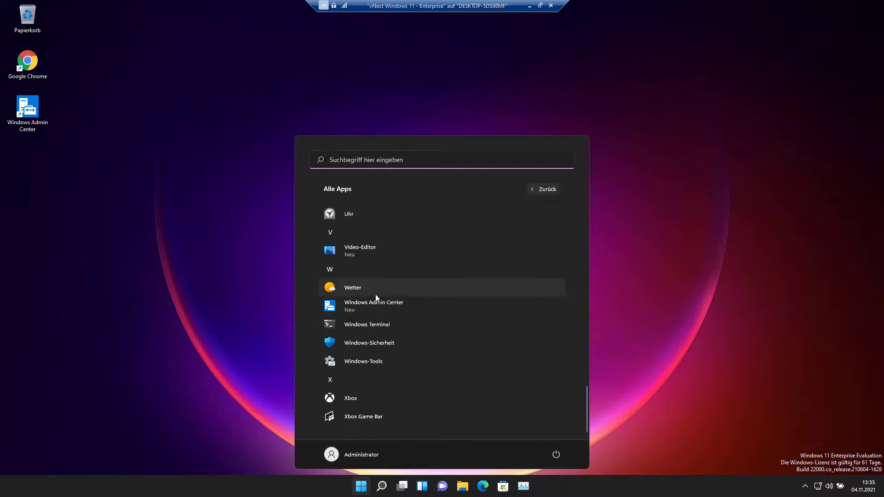
left_click(371, 362)
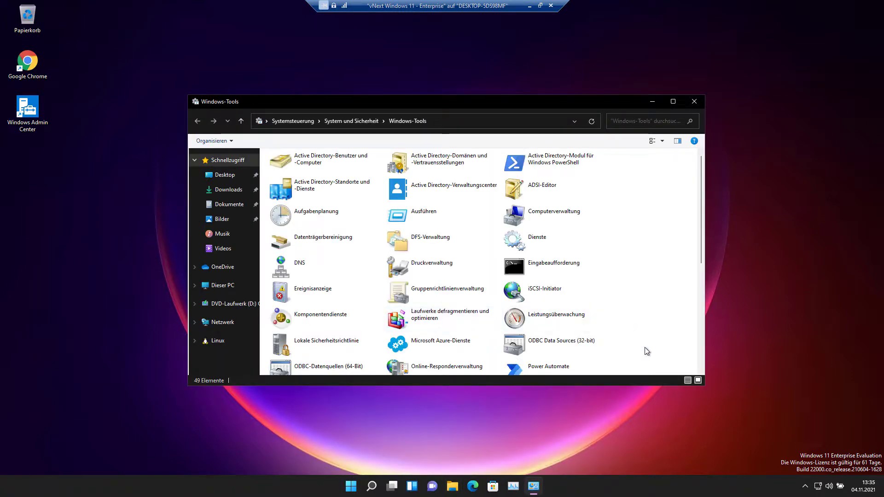
Enlarge the Windows-Tools window and review the administration tools it lists
left_click_drag(704, 385, 754, 468)
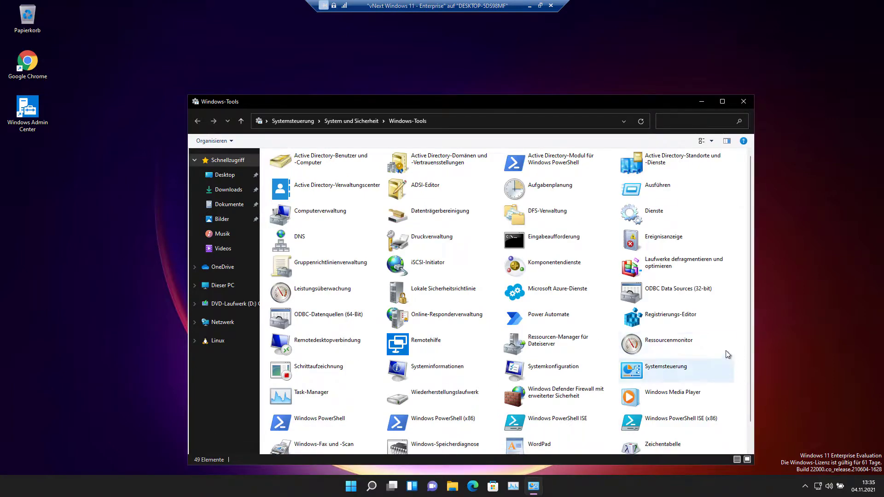
scroll(724, 357, "down", 1)
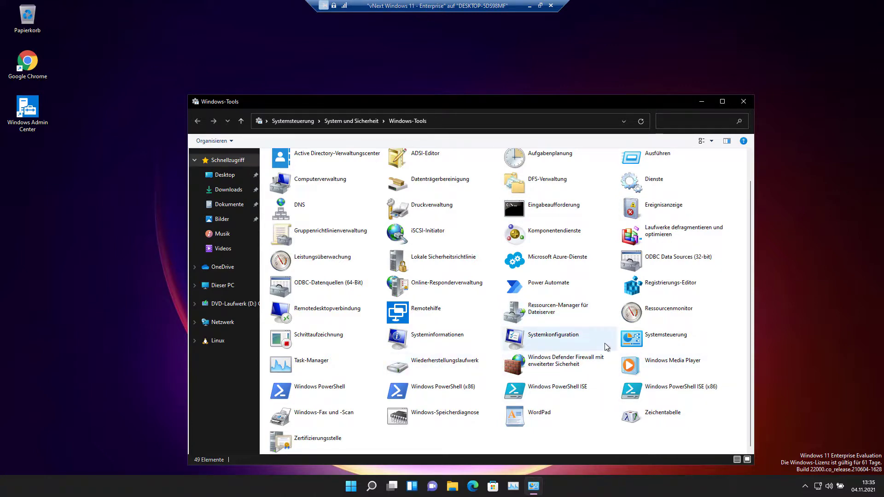
scroll(604, 340, "up", 2)
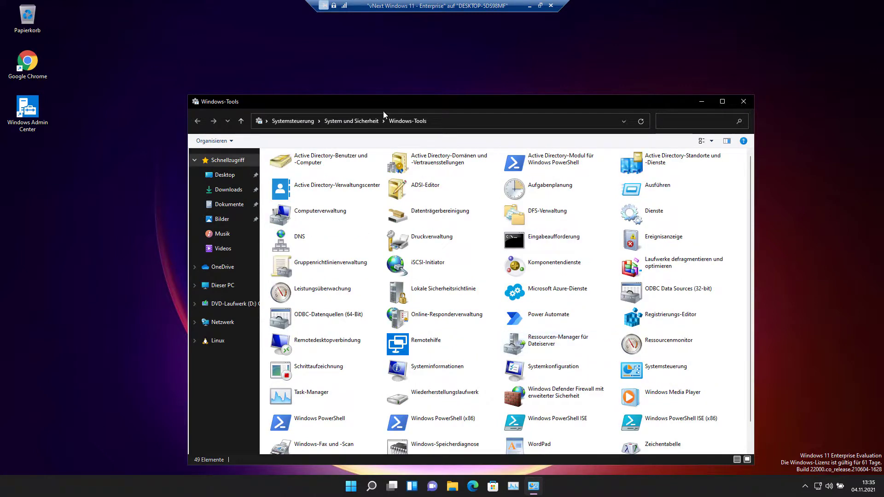
Open Active Directory-Benutzer und -Computer and browse AdminService, Gruppen with Berechtigung, Server and Workstations under next.local
left_click(322, 155)
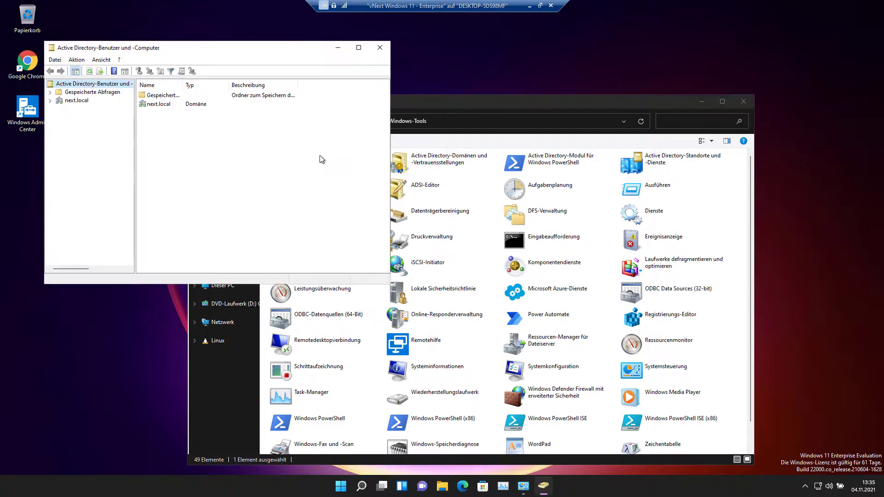
left_click(50, 101)
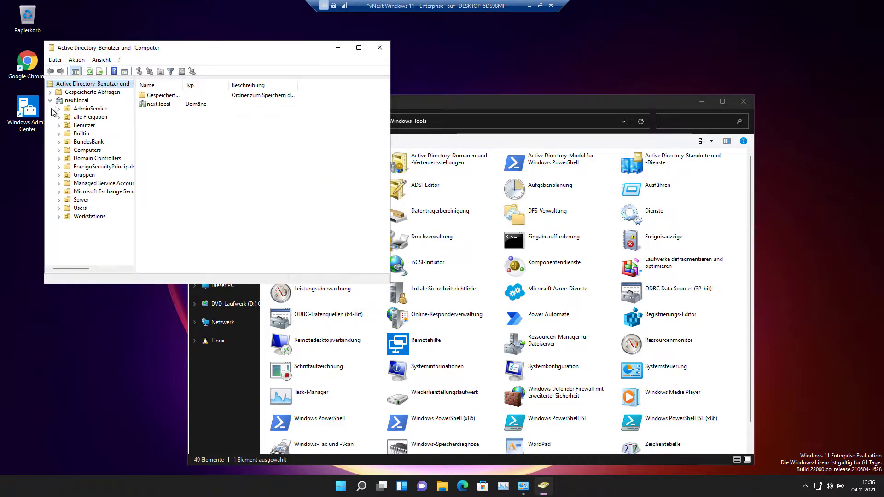
left_click(75, 110)
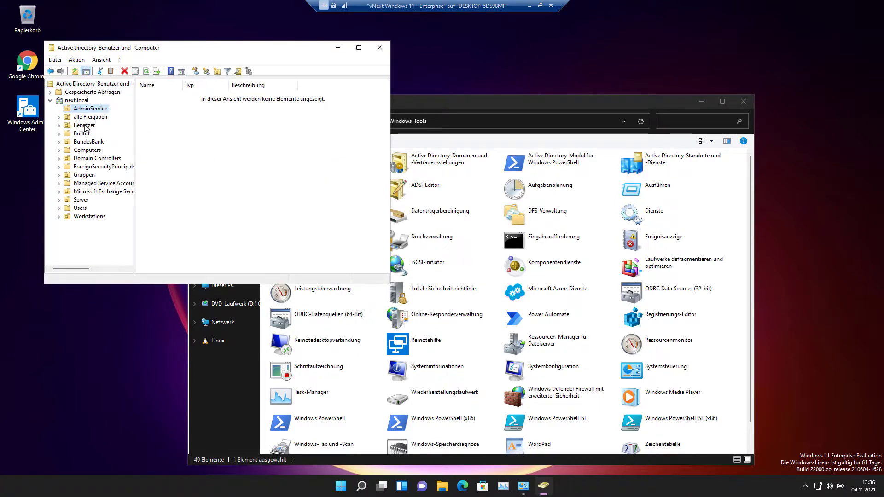
left_click(84, 175)
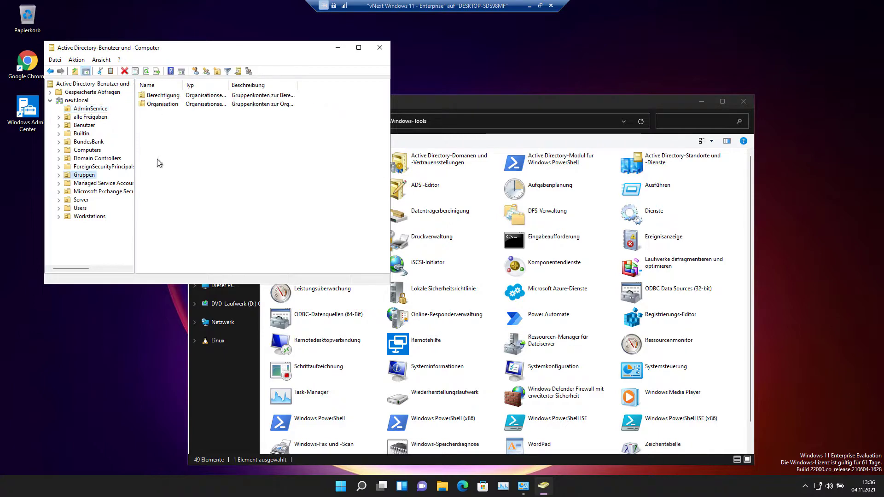
double_click(156, 93)
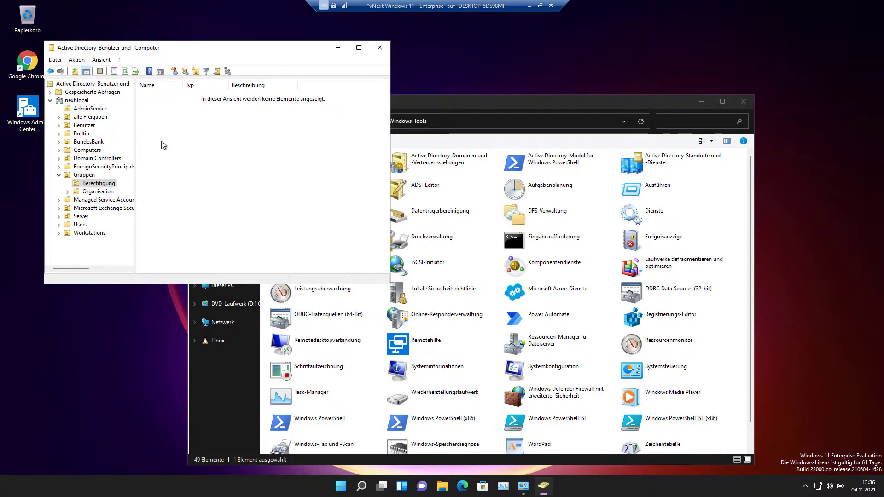
left_click(82, 217)
left_click(86, 233)
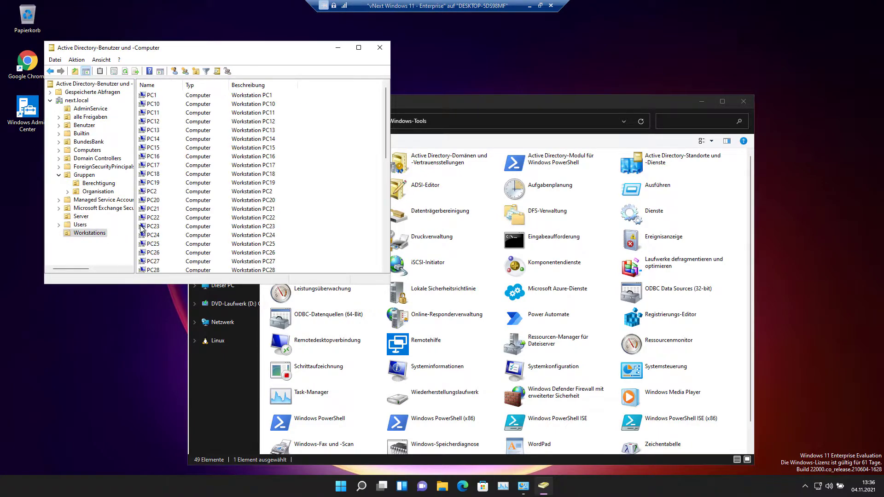
View the department units under Benutzer in next.local, then close Active Directory-Benutzer und -Computer
left_click(83, 125)
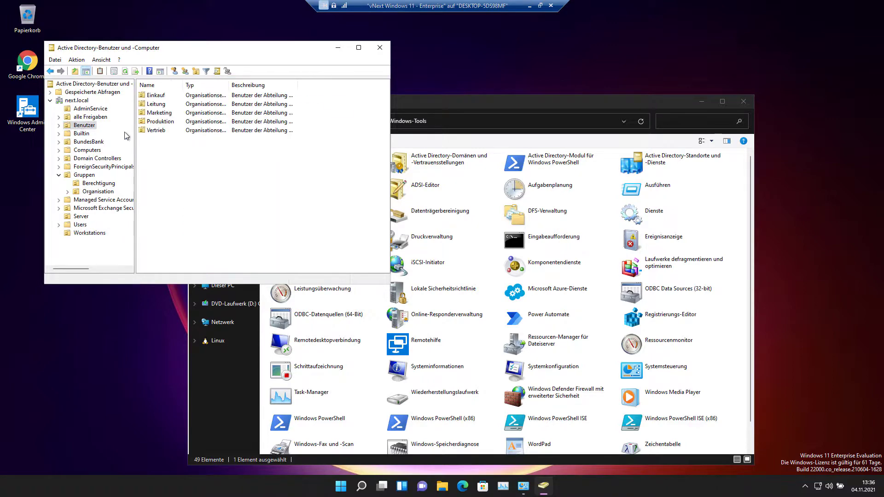
left_click(380, 47)
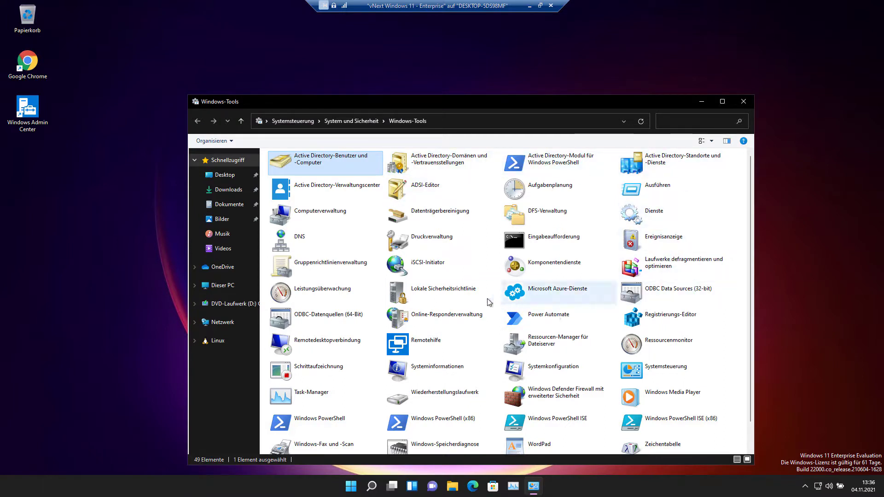
Open Gruppenrichtlinienverwaltung from the Windows-Tools list
scroll(465, 294, "down", 1)
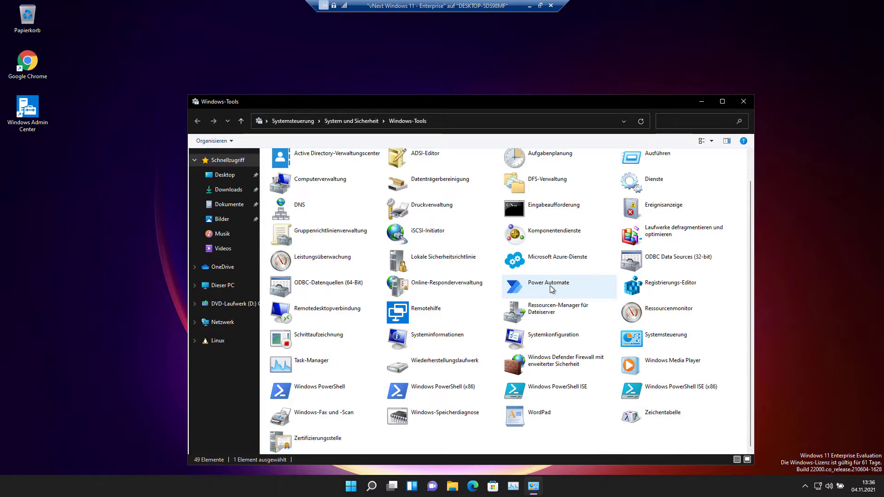
left_click(308, 244)
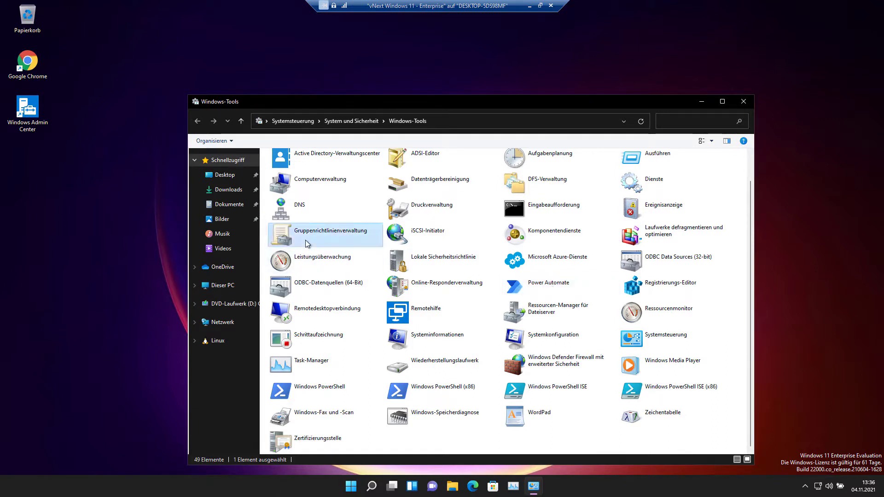
double_click(306, 233)
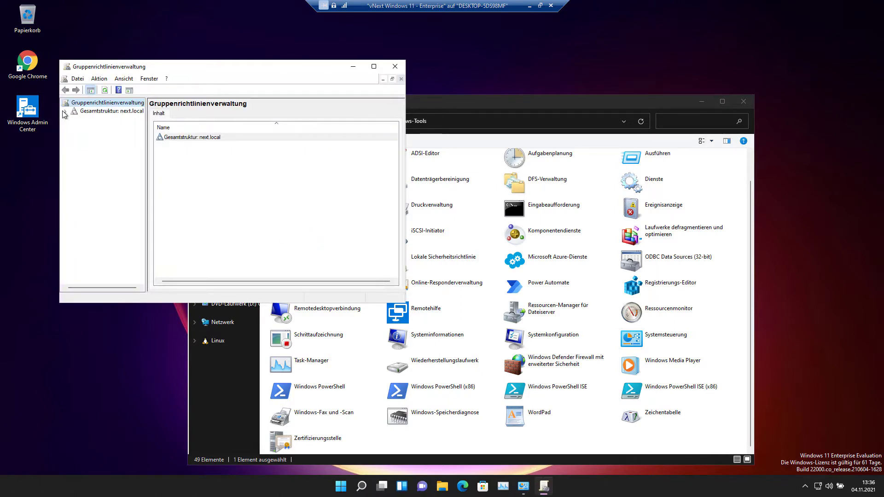
Widen the console tree and expand the next.local forest and domain down to the contents of Gruppenrichtlinienobjekte
left_click(65, 112)
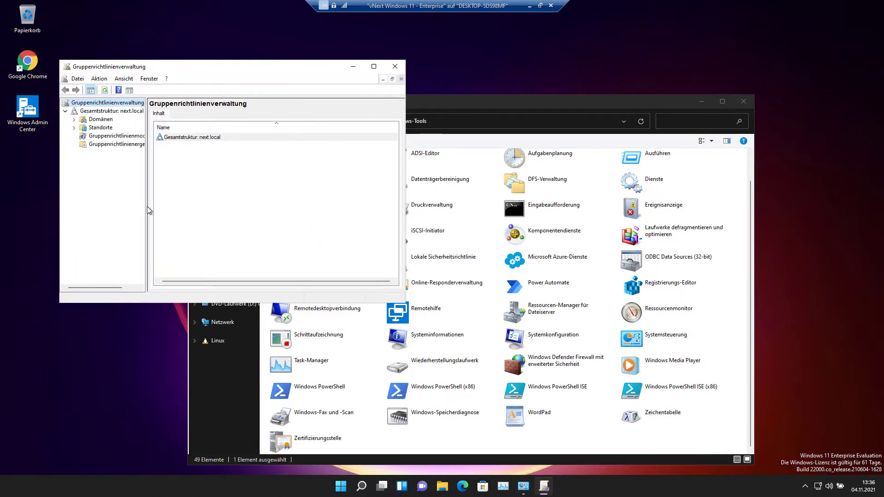
left_click_drag(146, 208, 239, 208)
left_click(73, 120)
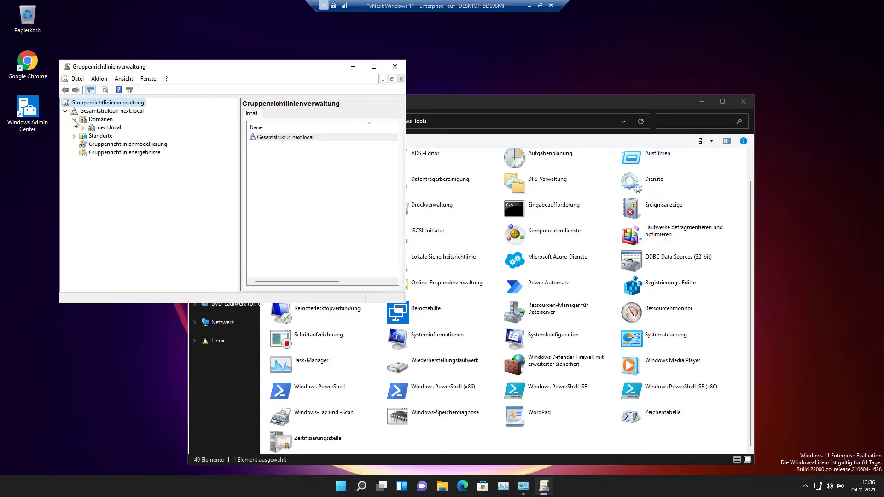
left_click(83, 128)
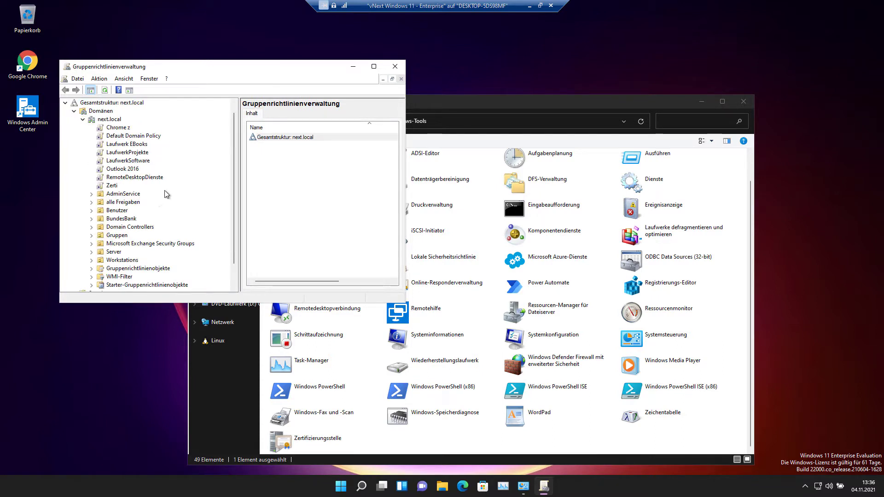
scroll(164, 189, "down", 1)
left_click(92, 244)
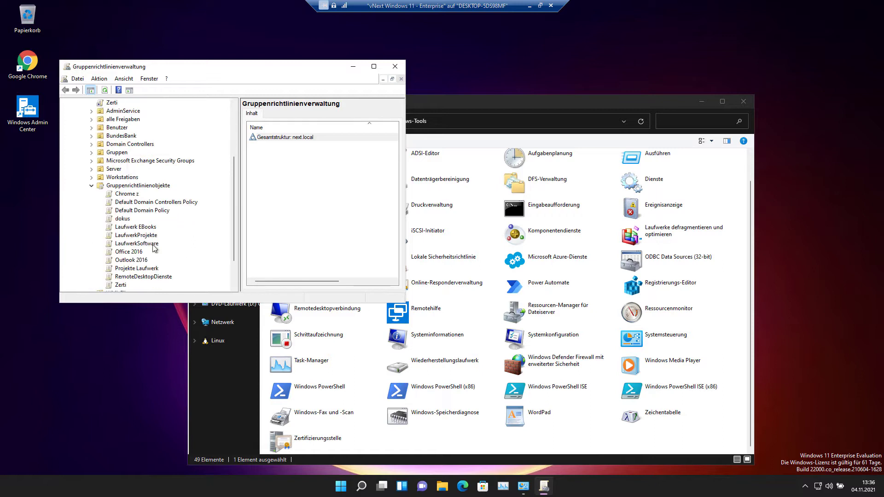
Examine the scope of Chrome z, dokus, Laufwerk EBooks, LaufwerkProjekte, LaufwerkSoftware, Office 2016, Outlook 2016, Projekte Laufwerk, RemoteDesktopDienste and Zerti
left_click(131, 195)
left_click(126, 219)
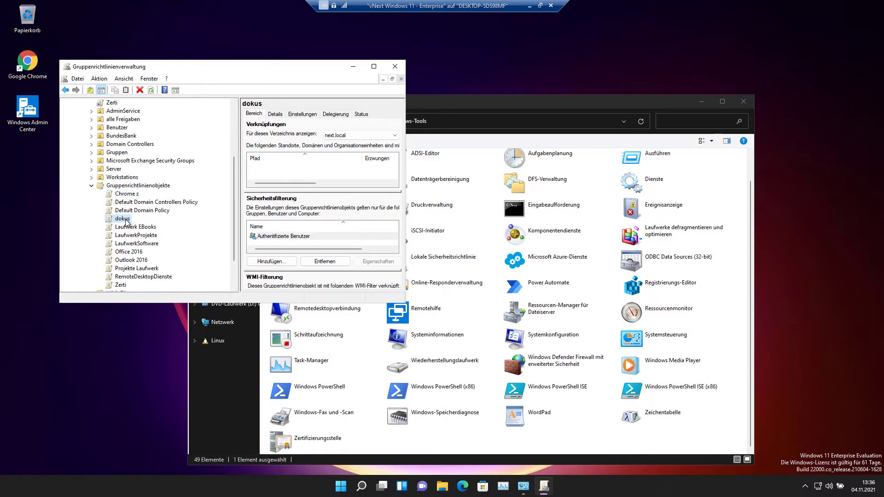
left_click(128, 228)
left_click(130, 235)
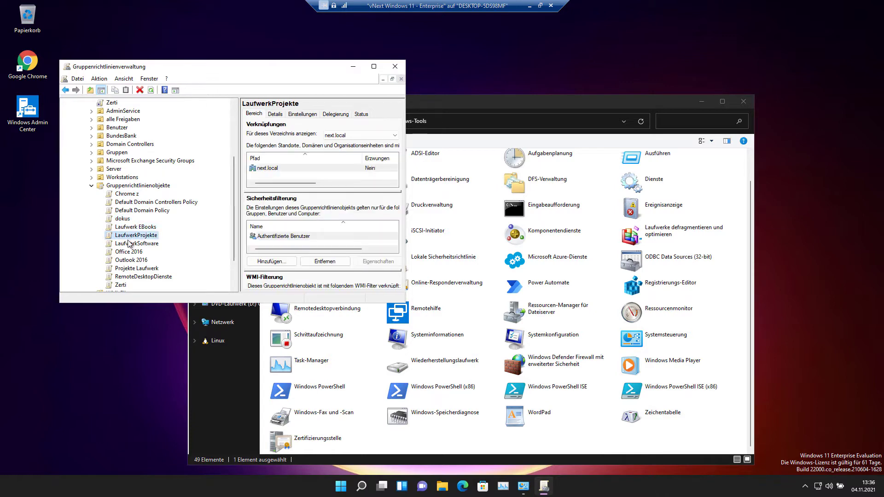
left_click(129, 244)
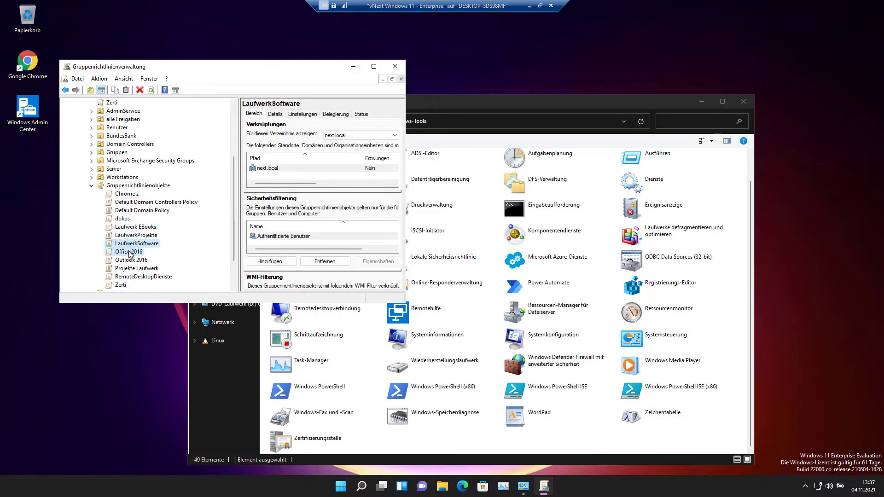
left_click(130, 252)
left_click(130, 261)
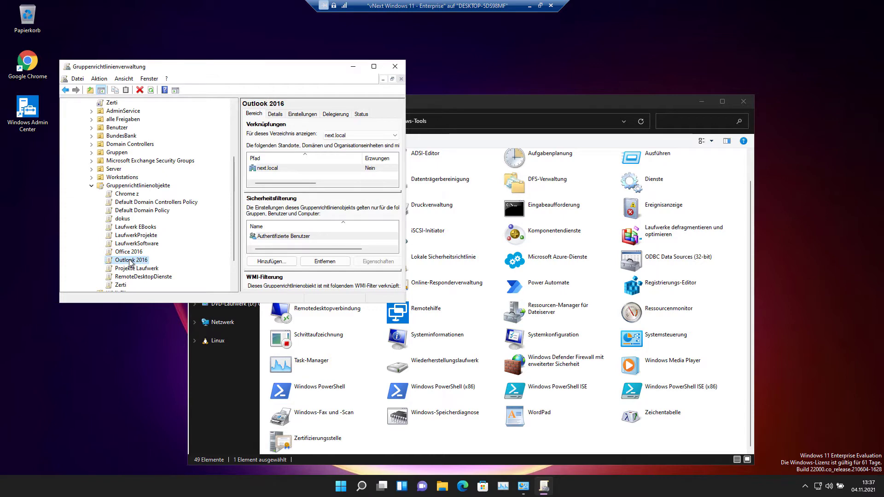
left_click(133, 268)
left_click(138, 277)
scroll(171, 260, "down", 1)
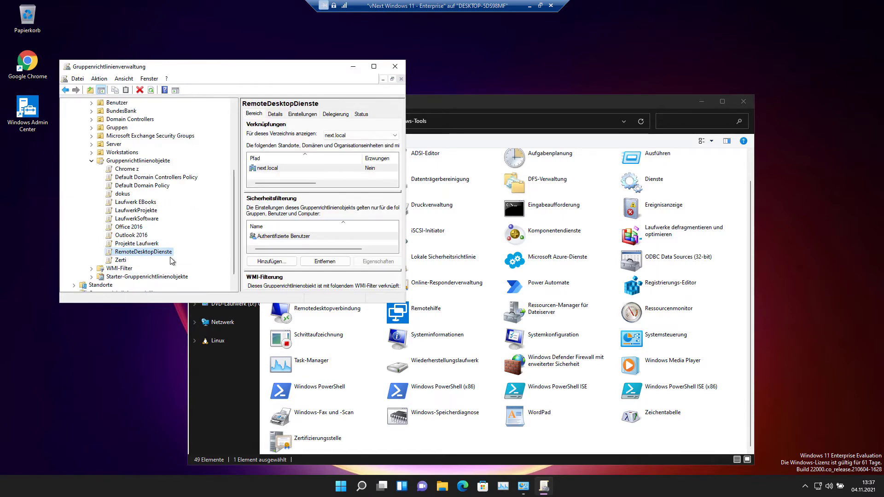
left_click(125, 260)
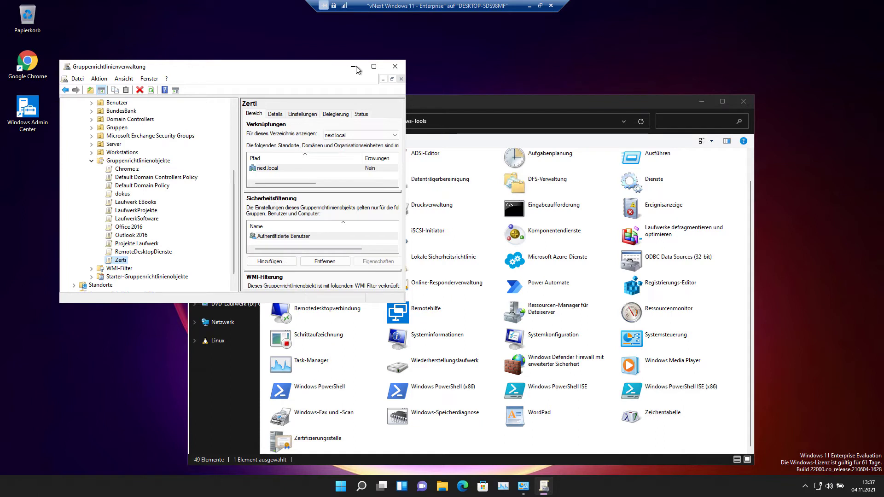
Close Gruppenrichtlinienverwaltung and move the Windows-Tools window higher on the desktop
left_click(394, 68)
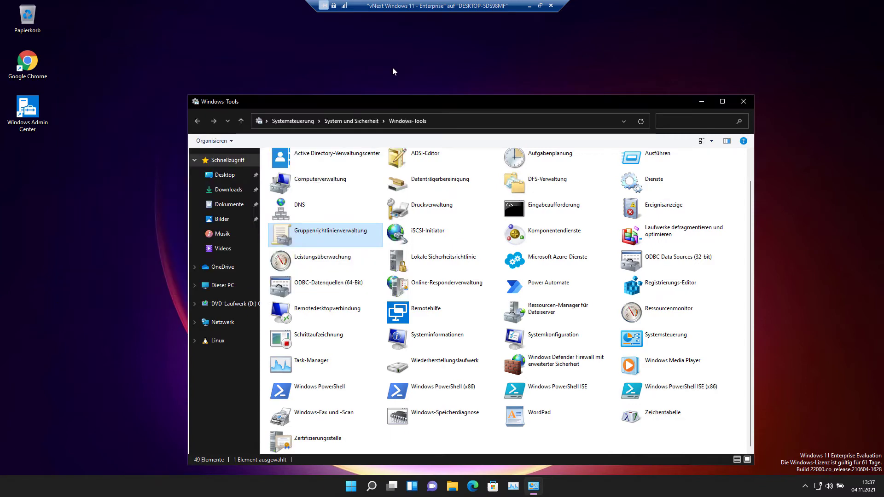
left_click_drag(404, 105, 382, 21)
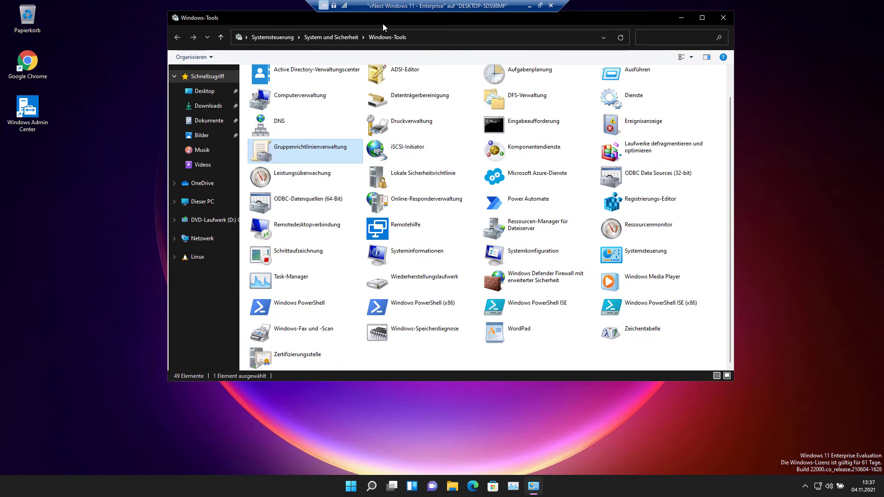